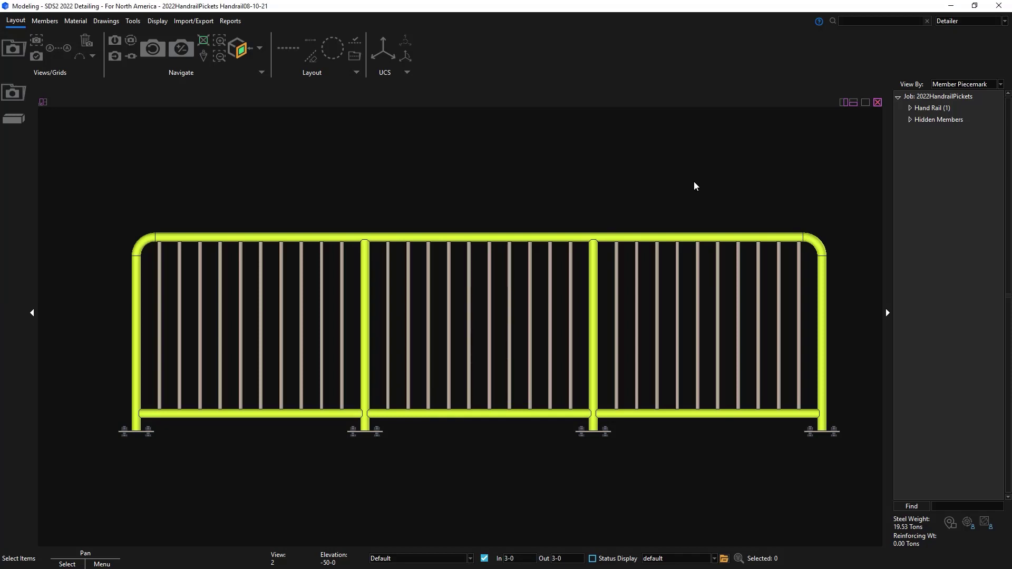
Bring up the handrail's Posts/Pickets settings and scroll through the picket spacing groups
{"action": "double_click", "coordinate": [695, 236]}
{"action": "left_click", "coordinate": [29, 187]}
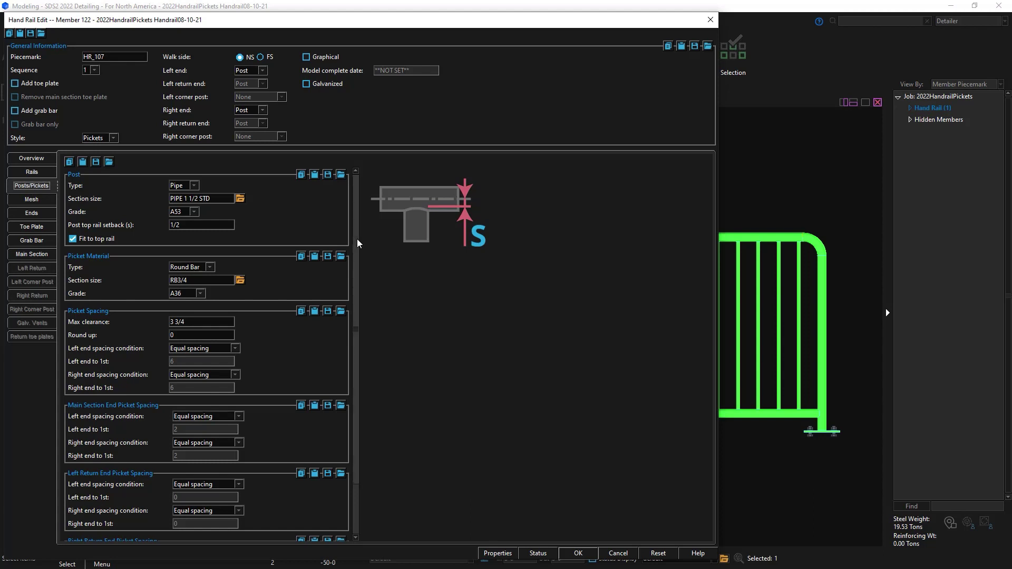
{"action": "mouse_move", "coordinate": [356, 239]}
{"action": "left_mouse_down"}
{"action": "mouse_move", "coordinate": [359, 315]}
{"action": "mouse_move", "coordinate": [348, 233]}
{"action": "left_mouse_up"}
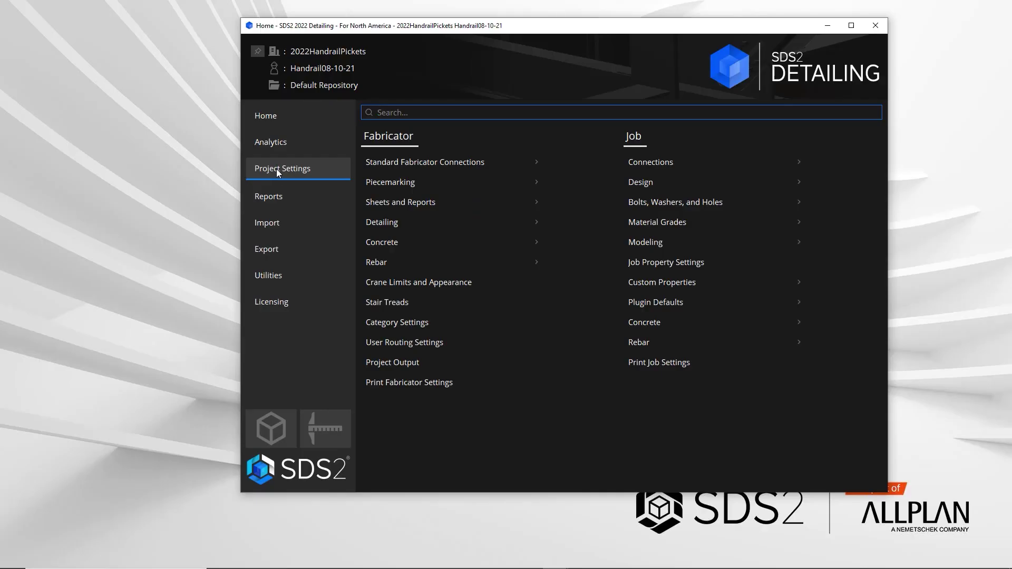
{"action": "left_click", "coordinate": [649, 303]}
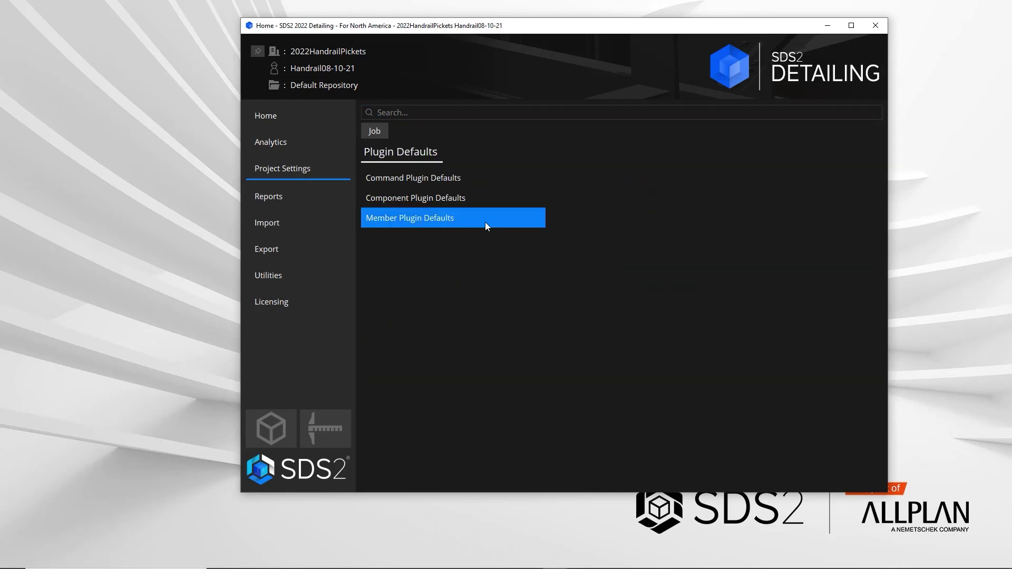
{"action": "left_click", "coordinate": [429, 219]}
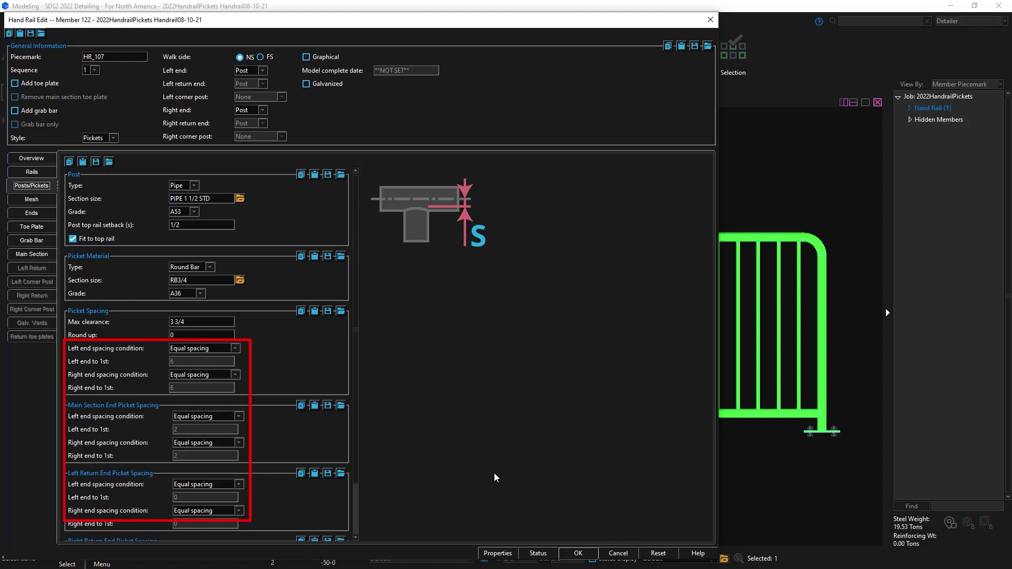
Close the handrail settings and measure the 3 1/2 gap from the left post to the first picket
{"action": "left_click", "coordinate": [579, 553]}
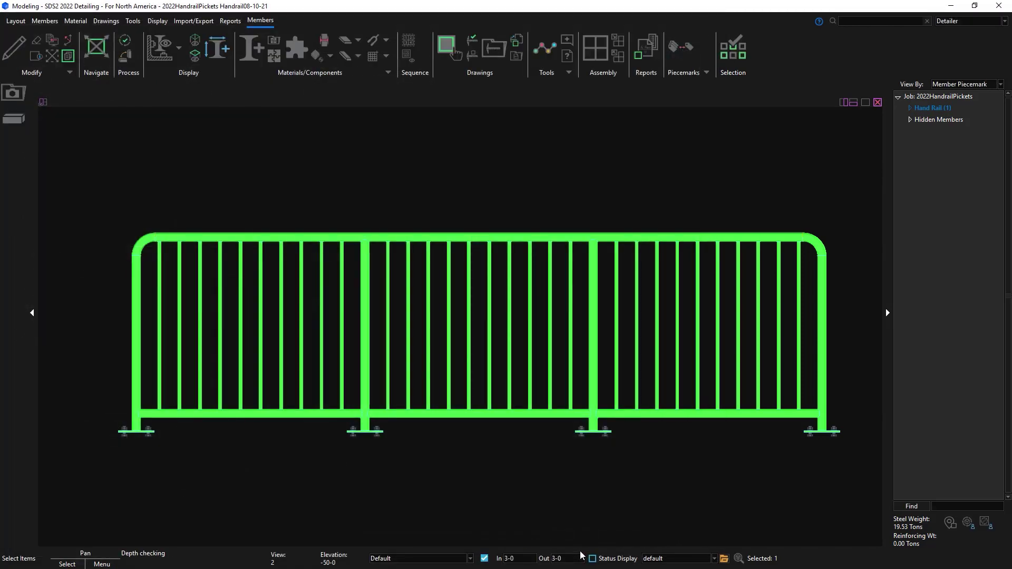
{"action": "key", "text": "d"}
{"action": "scroll", "coordinate": [138, 410], "scroll_direction": "up", "scroll_amount": 5}
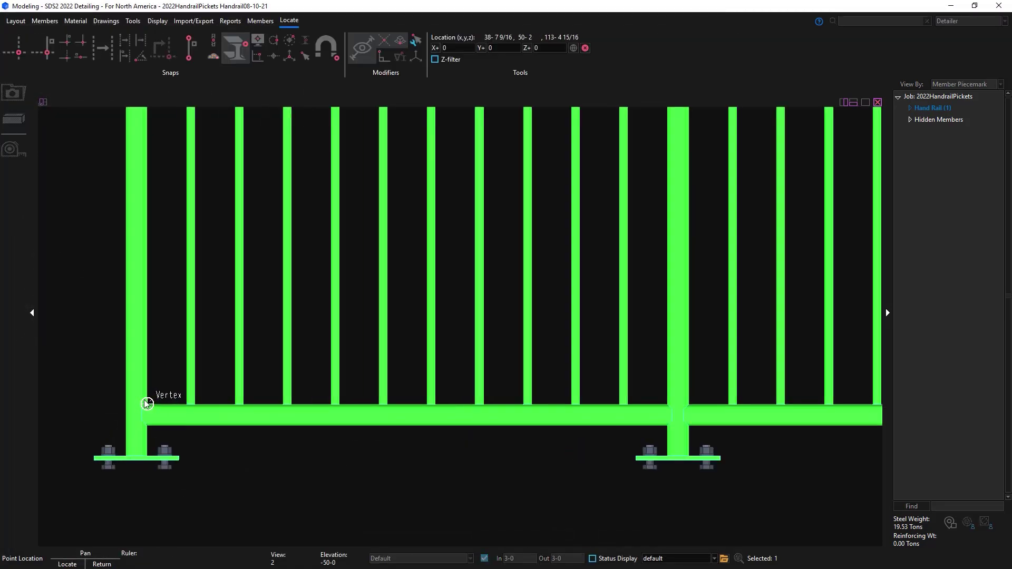
{"action": "left_click", "coordinate": [147, 403]}
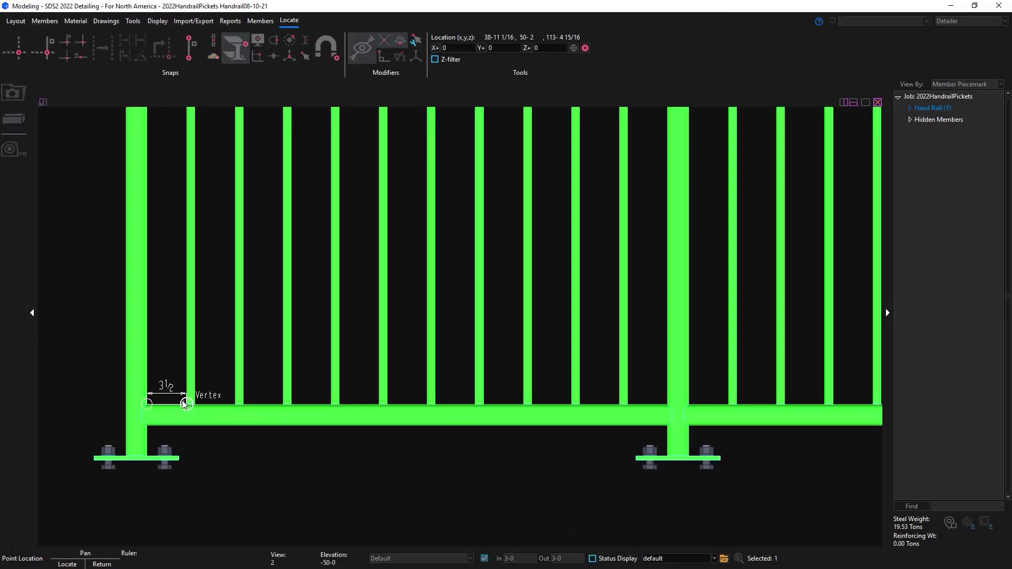
{"action": "left_click", "coordinate": [186, 404]}
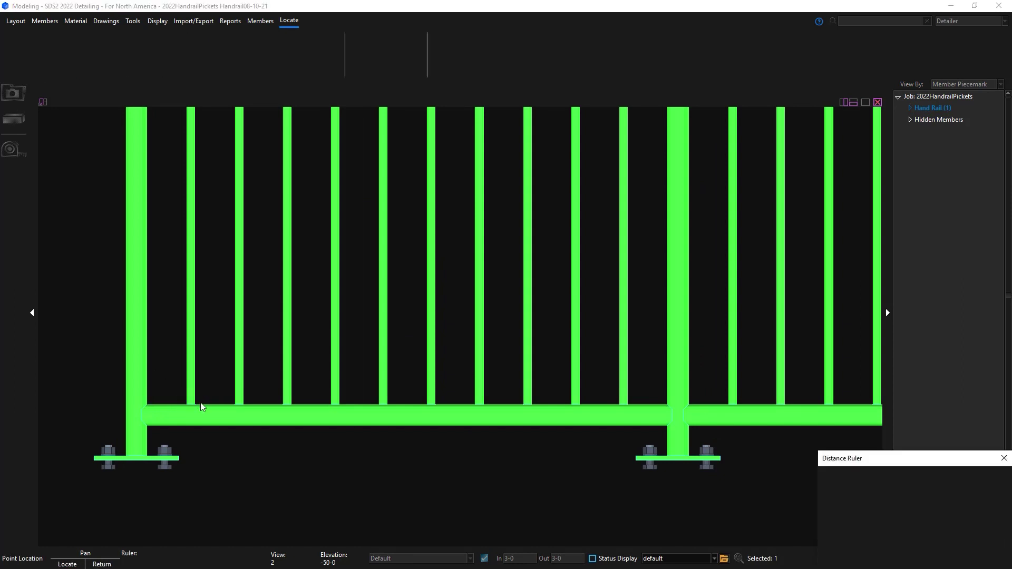
{"action": "right_click", "coordinate": [233, 405]}
{"action": "double_click", "coordinate": [233, 403]}
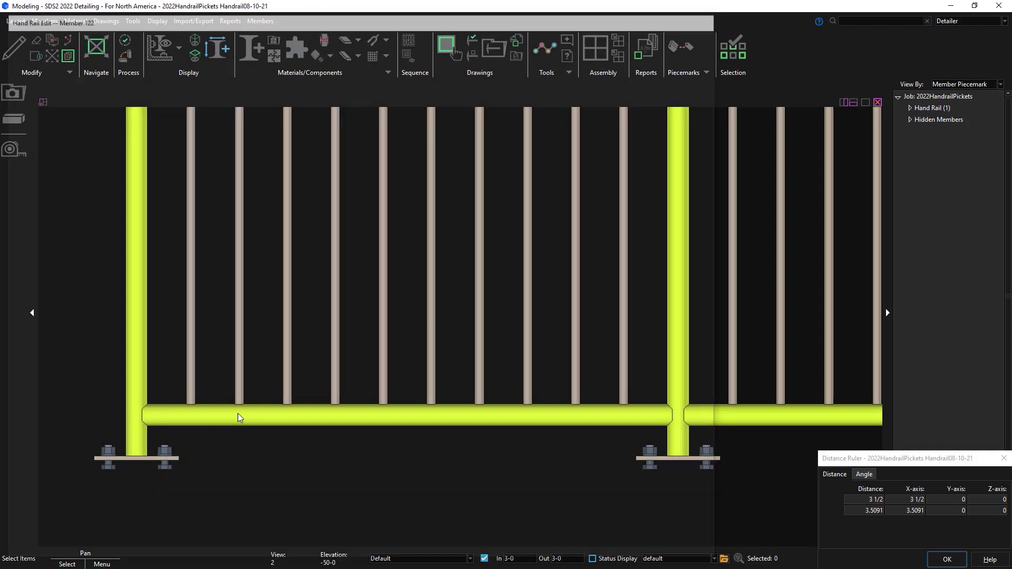
Set the handrail's picket spacing round-up value to 1/2
{"action": "left_click", "coordinate": [210, 331]}
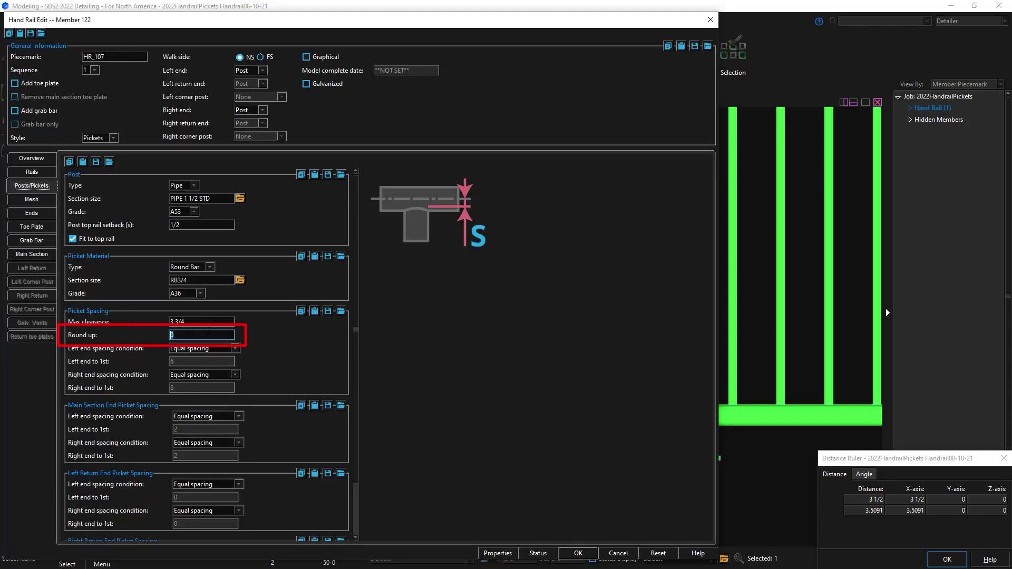
{"action": "type", "text": "1"}
{"action": "type", "text": "/2"}
{"action": "key", "text": "Return"}
Re-measure the regenerated picket gaps, reading 3 5/16, 3 9/16 and 3 1/4 at the middle post
{"action": "left_click", "coordinate": [15, 152]}
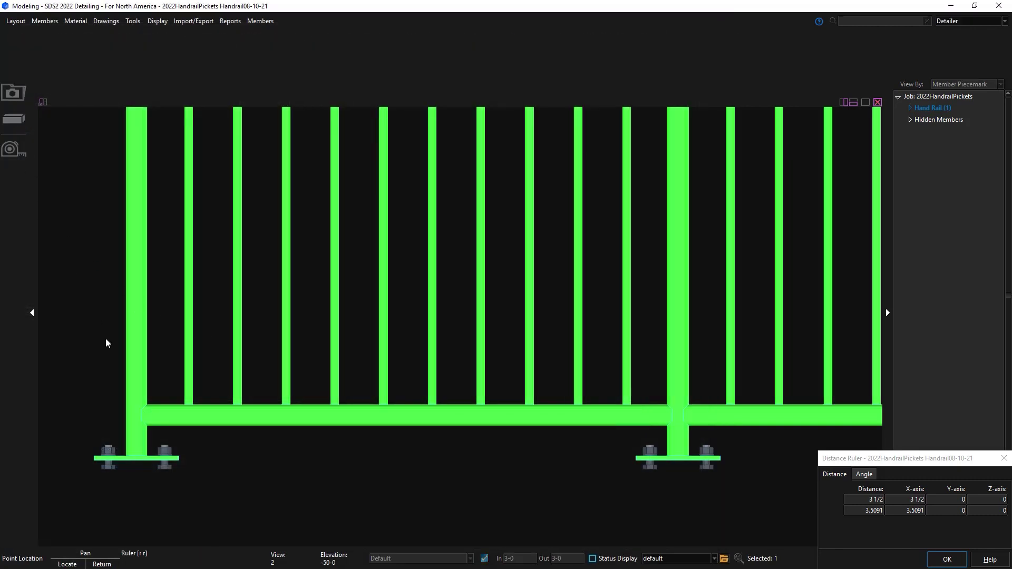
{"action": "left_click", "coordinate": [147, 404]}
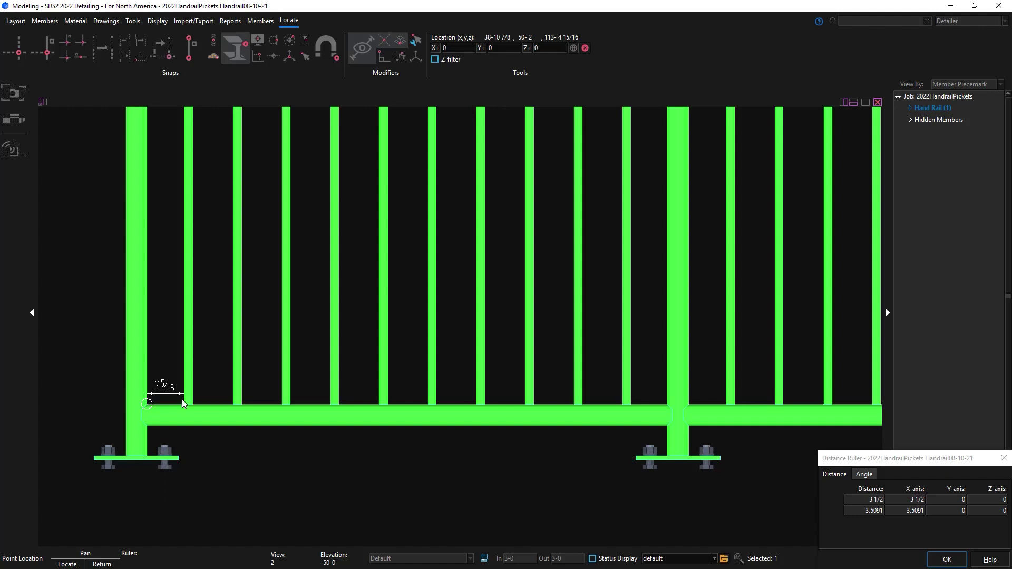
{"action": "left_click", "coordinate": [184, 403]}
{"action": "left_click", "coordinate": [233, 403]}
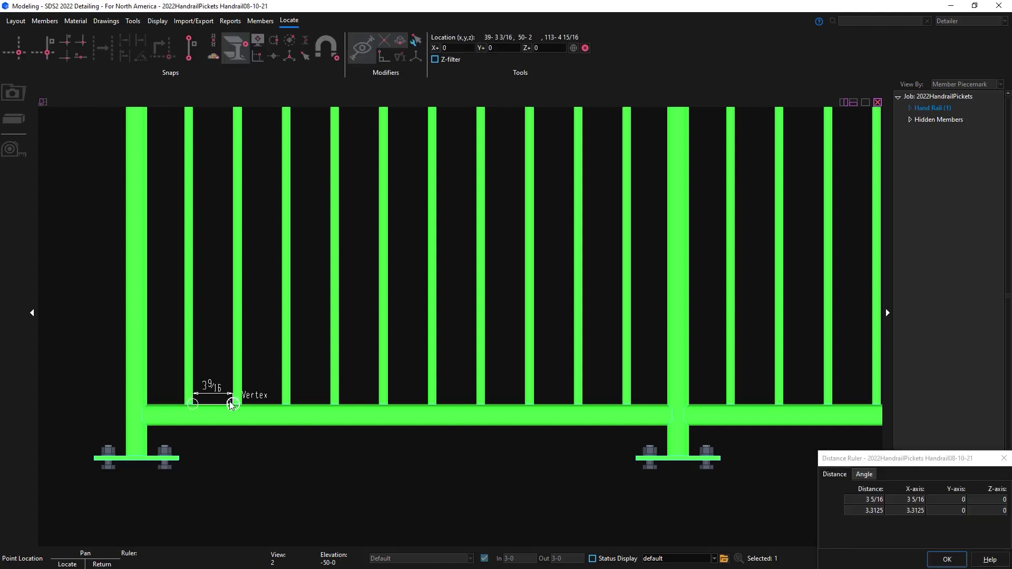
{"action": "left_click", "coordinate": [631, 404]}
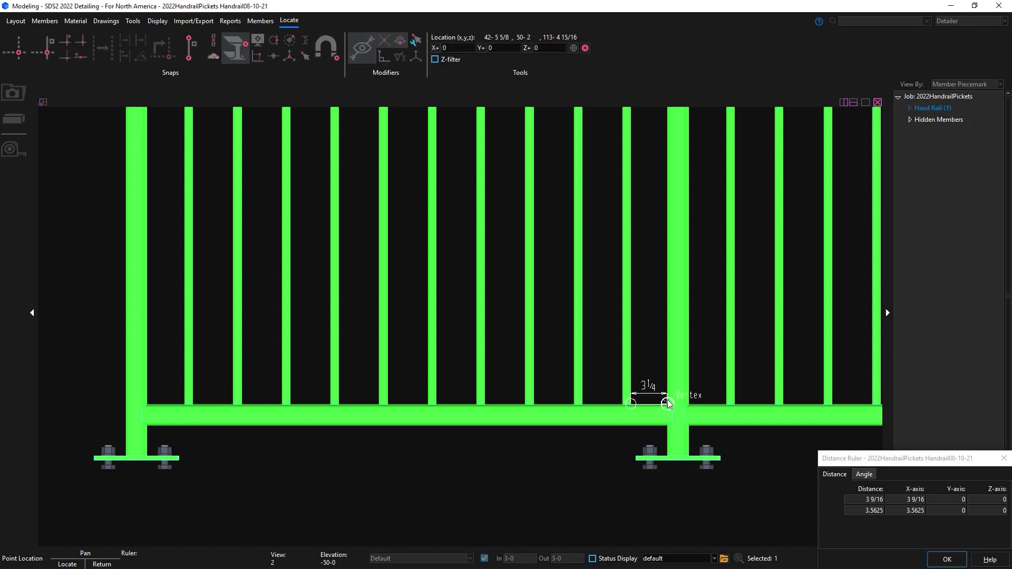
{"action": "left_click", "coordinate": [667, 404]}
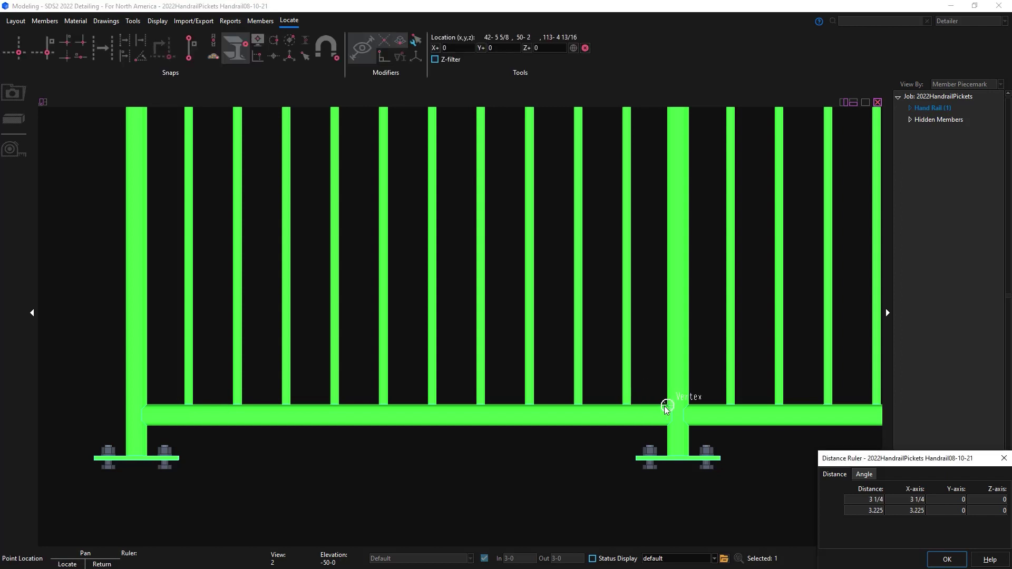
{"action": "right_click", "coordinate": [667, 407]}
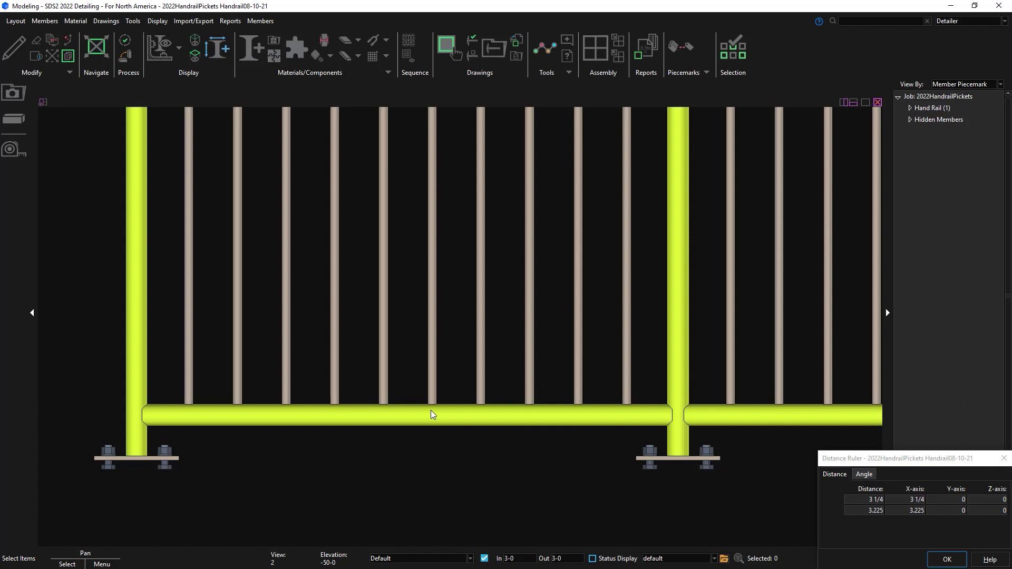
Raise the handrail's picket max clearance to 4
{"action": "double_click", "coordinate": [431, 411]}
{"action": "left_click", "coordinate": [191, 322]}
{"action": "type", "text": "4"}
{"action": "key", "text": "Return"}
Measure the post-to-picket and picket-to-picket gaps, now 3 15/16
{"action": "left_click", "coordinate": [14, 149]}
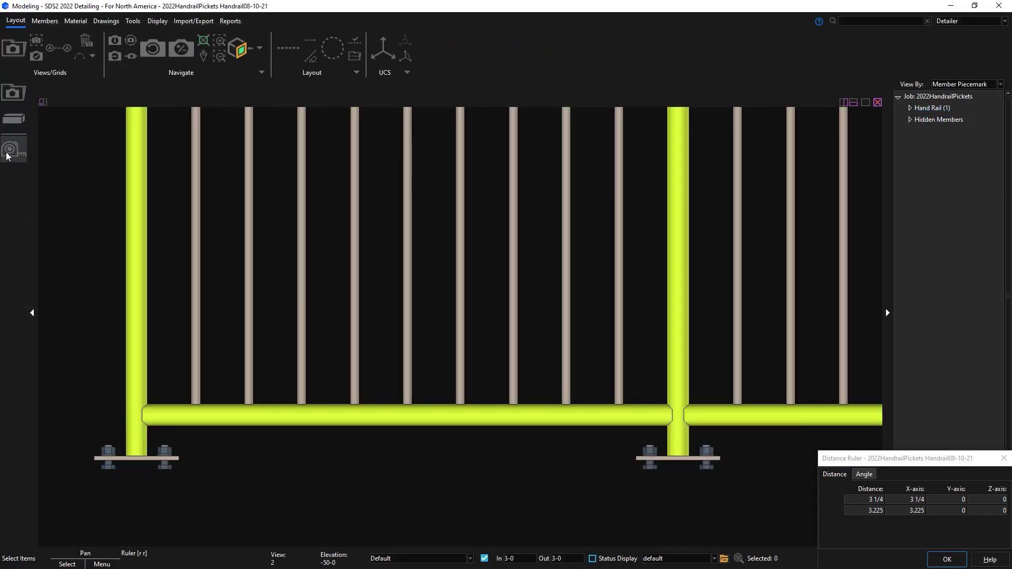
{"action": "left_click", "coordinate": [157, 403]}
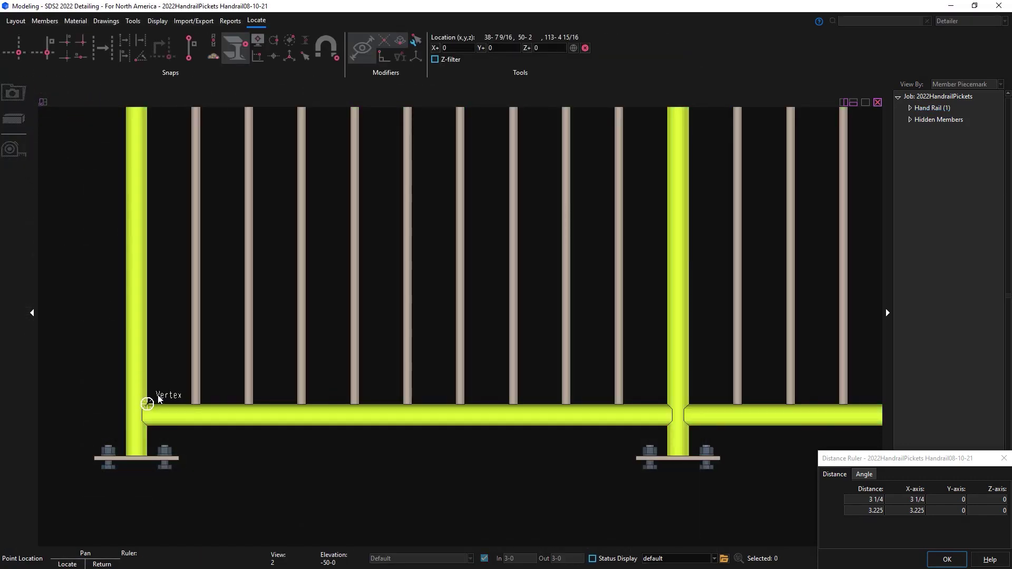
{"action": "left_click", "coordinate": [191, 403]}
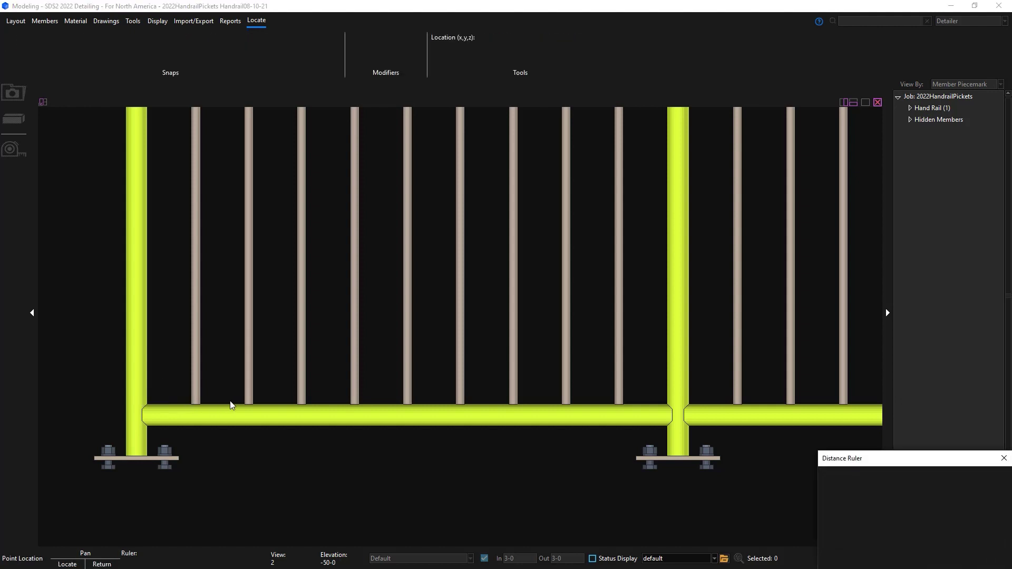
{"action": "left_click", "coordinate": [253, 404]}
{"action": "left_click", "coordinate": [295, 403]}
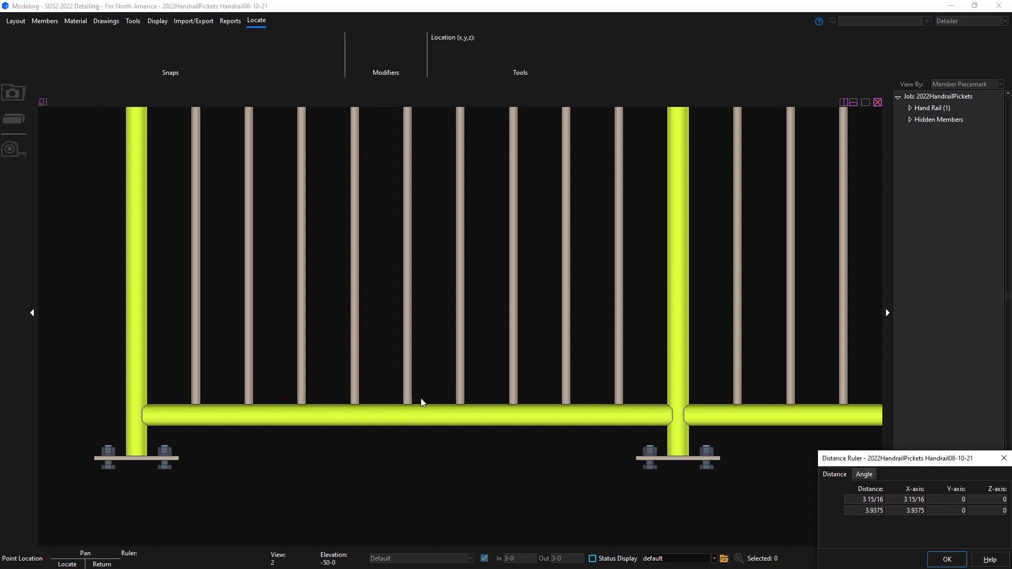
{"action": "left_click", "coordinate": [555, 402]}
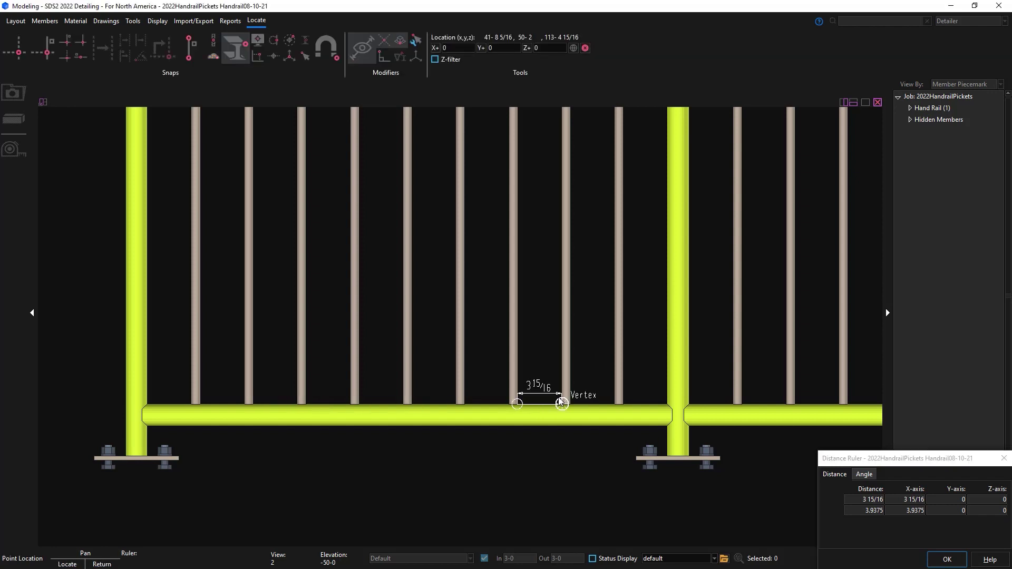
{"action": "left_click", "coordinate": [560, 403]}
{"action": "left_click", "coordinate": [623, 404]}
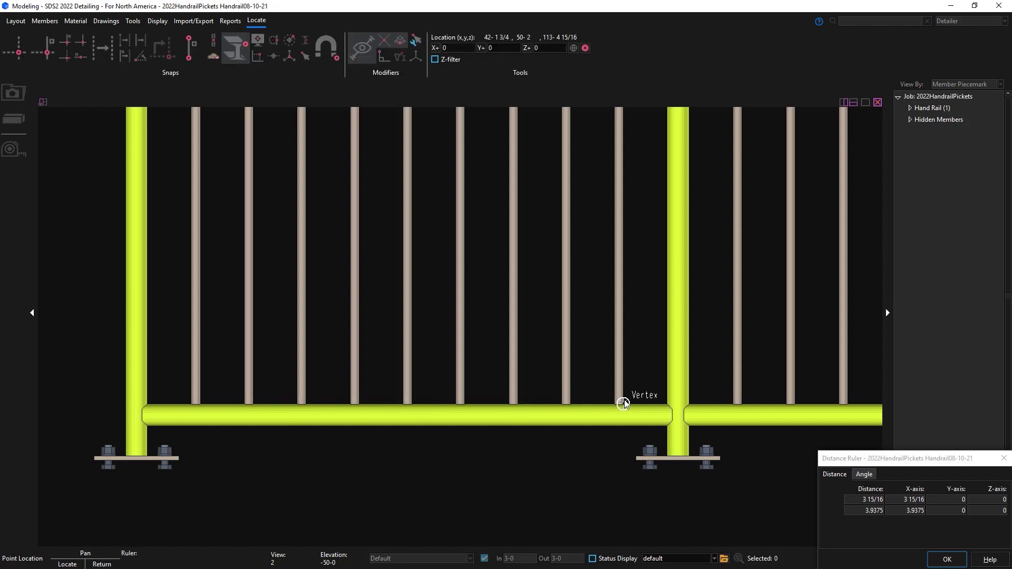
{"action": "left_click", "coordinate": [667, 404]}
Request a shop detail for the handrail member with Show Detail and confirm
{"action": "left_click", "coordinate": [479, 409]}
{"action": "right_click", "coordinate": [479, 409]}
{"action": "left_click", "coordinate": [555, 126]}
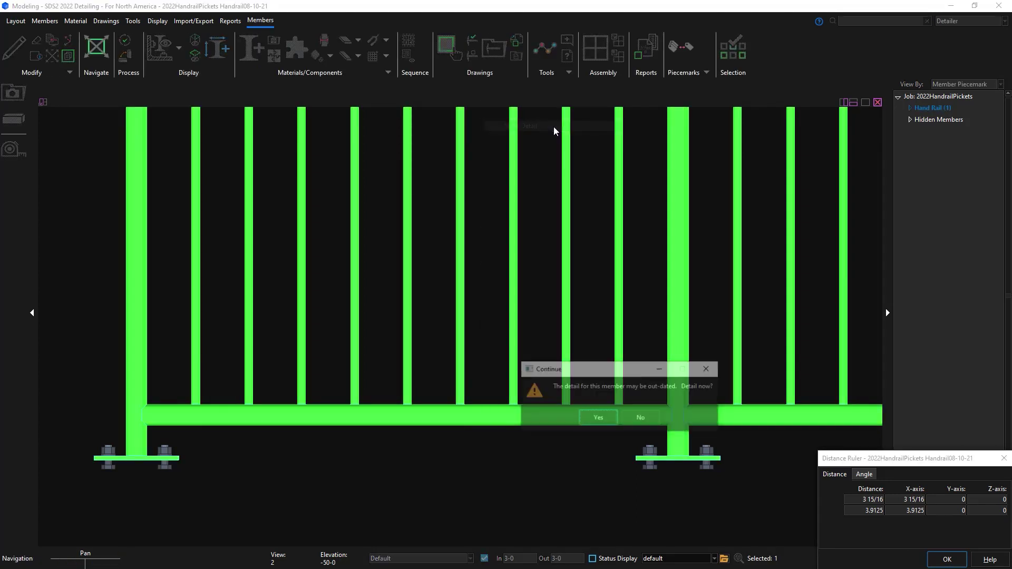
{"action": "left_click", "coordinate": [593, 421]}
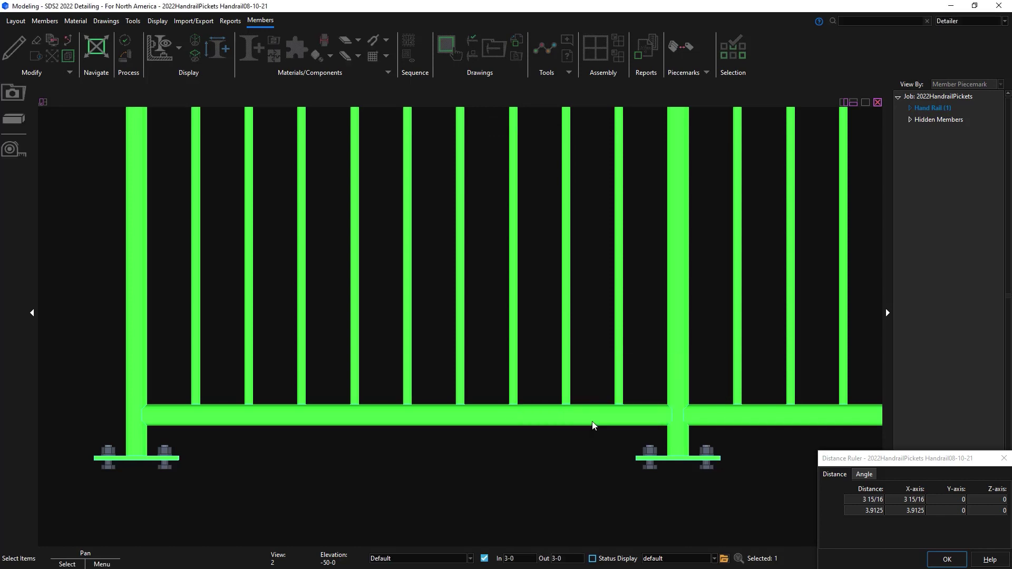
Generate drawing HR_107 with picket spacing dimensions, review the Template Detailing options, and return to the model
{"action": "left_click", "coordinate": [428, 451]}
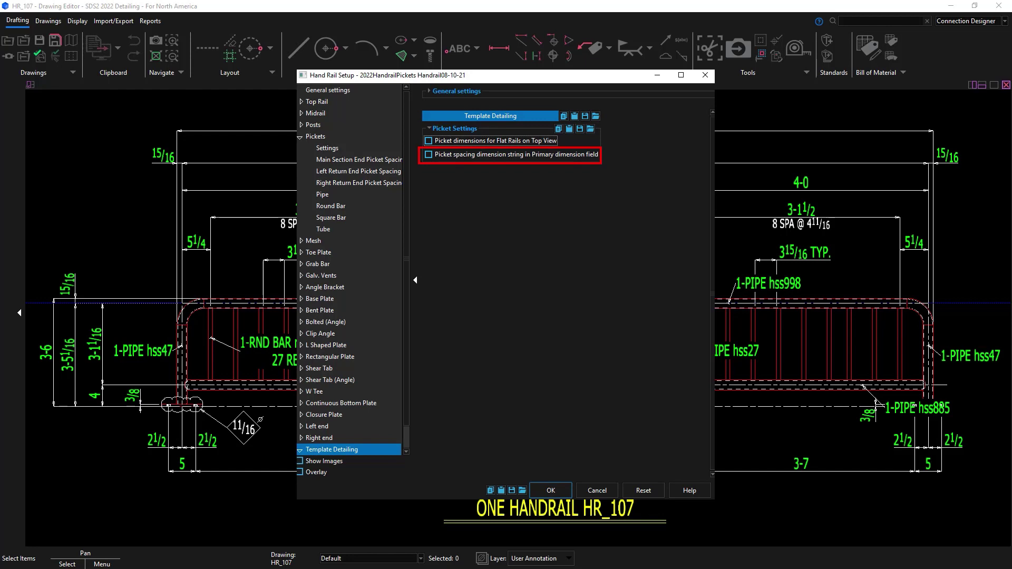
{"action": "key", "text": "Return"}
{"action": "left_click", "coordinate": [952, 6]}
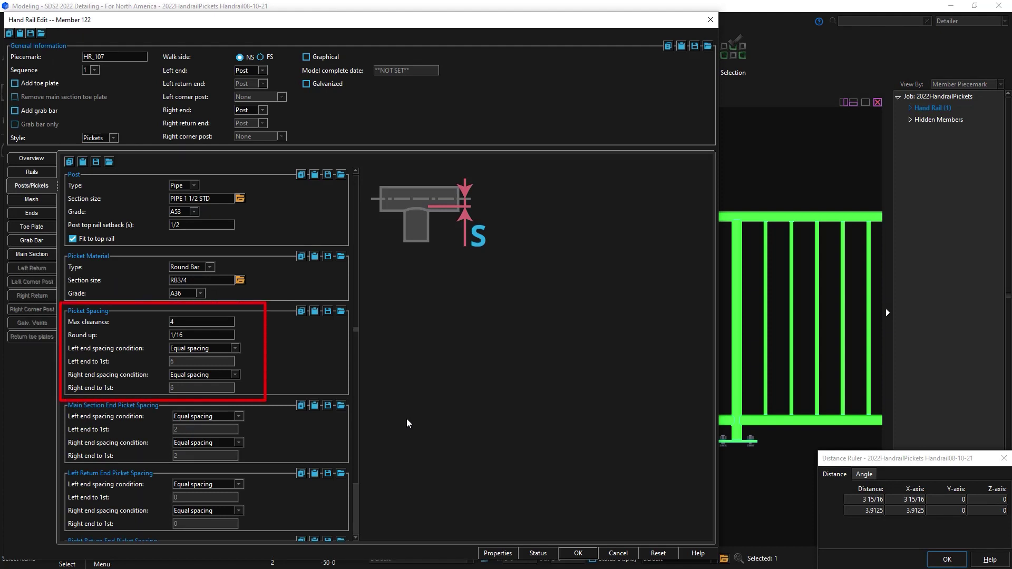
Set HR_107's left and right end picket spacing to Setback from point 6
{"action": "left_click", "coordinate": [233, 349]}
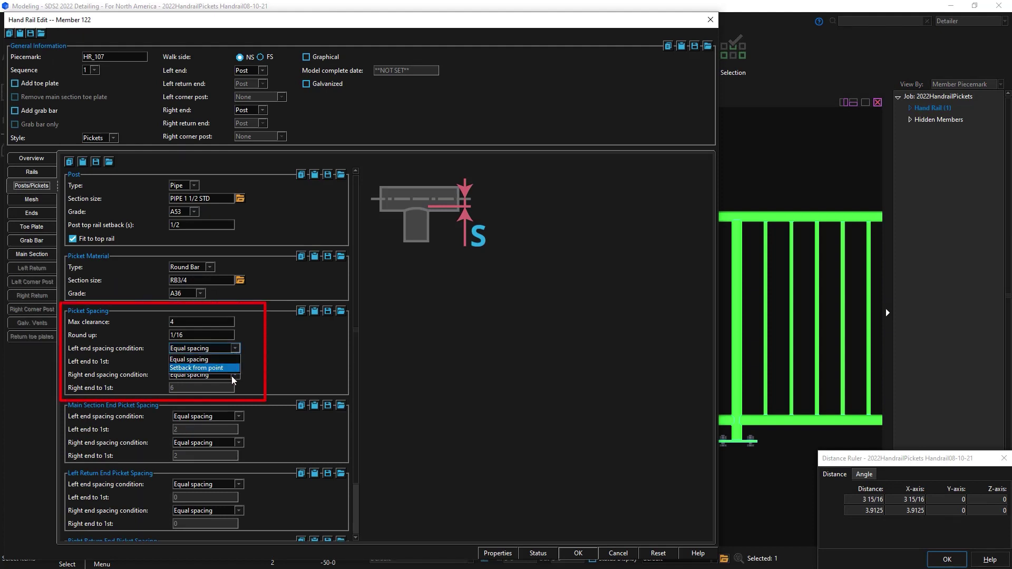
{"action": "left_click", "coordinate": [234, 368]}
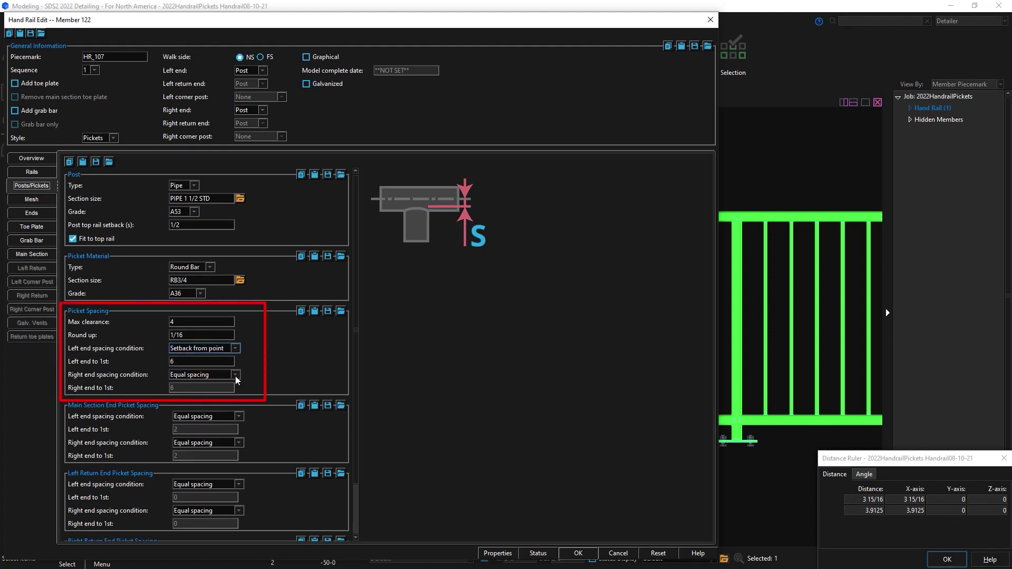
{"action": "left_click", "coordinate": [235, 375]}
{"action": "left_click", "coordinate": [233, 394]}
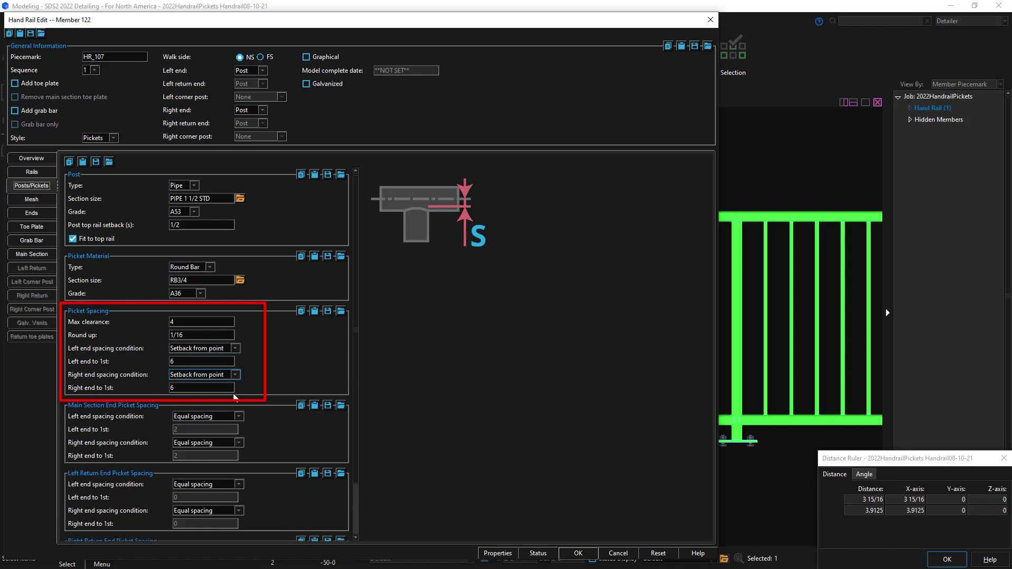
{"action": "left_click", "coordinate": [580, 554]}
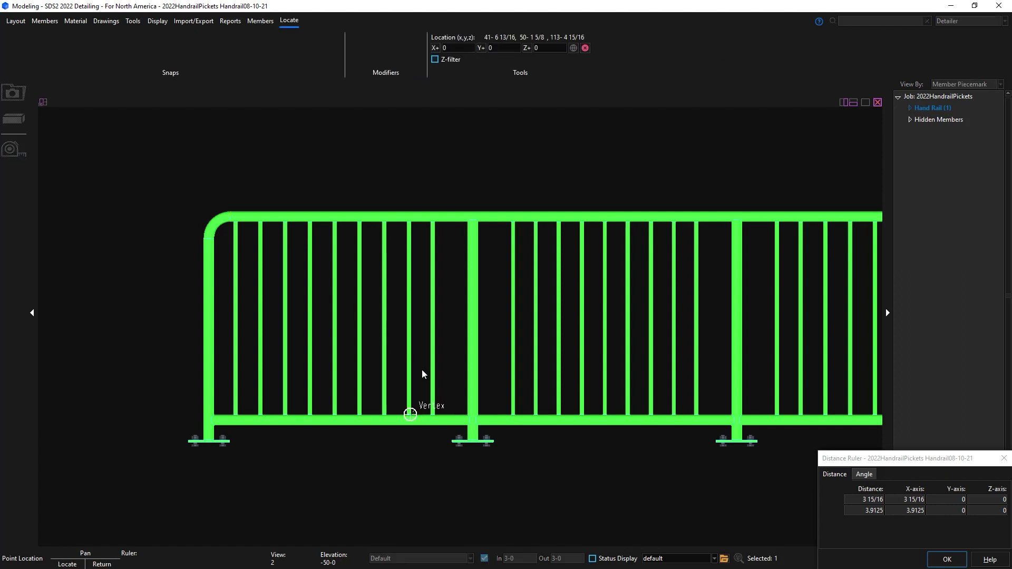
Measure the end picket to post gap, confirming 6
{"action": "scroll", "coordinate": [443, 385], "scroll_direction": "up", "scroll_amount": 2}
{"action": "left_click", "coordinate": [450, 408]}
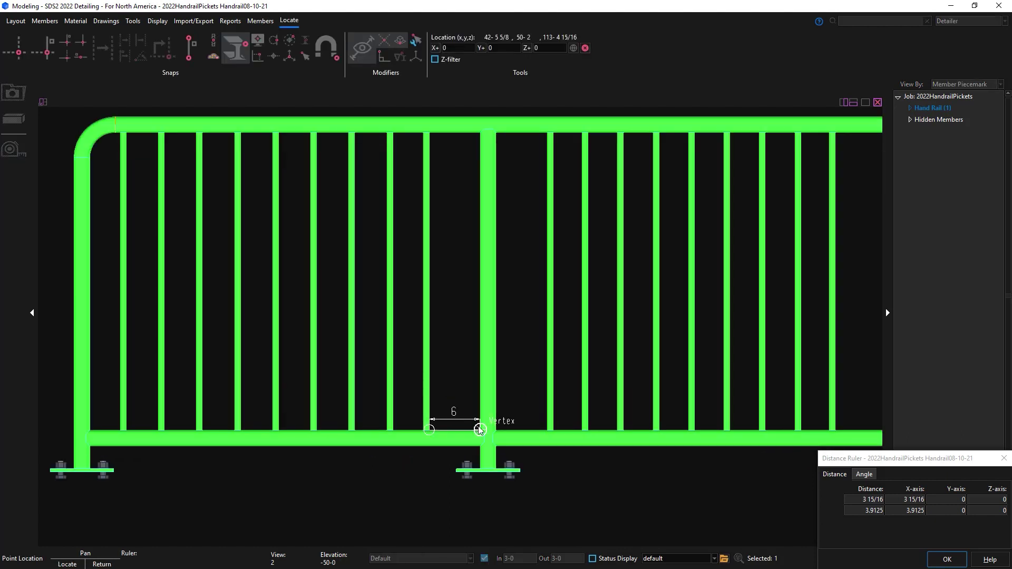
{"action": "left_click", "coordinate": [480, 430]}
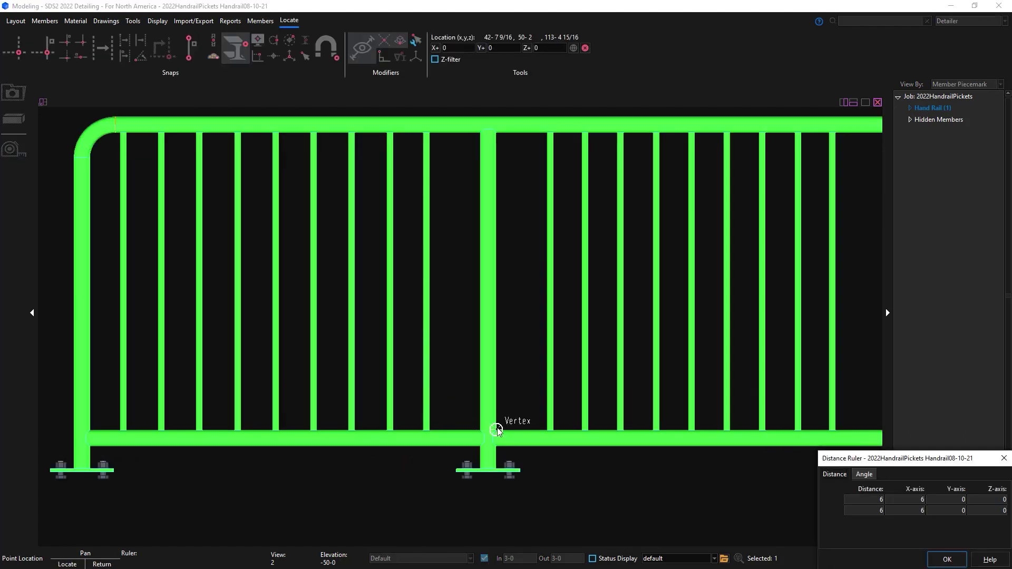
{"action": "right_click", "coordinate": [545, 431]}
Set HR_107's main-section left and right end picket spacing to Setback from point 2
{"action": "double_click", "coordinate": [565, 125]}
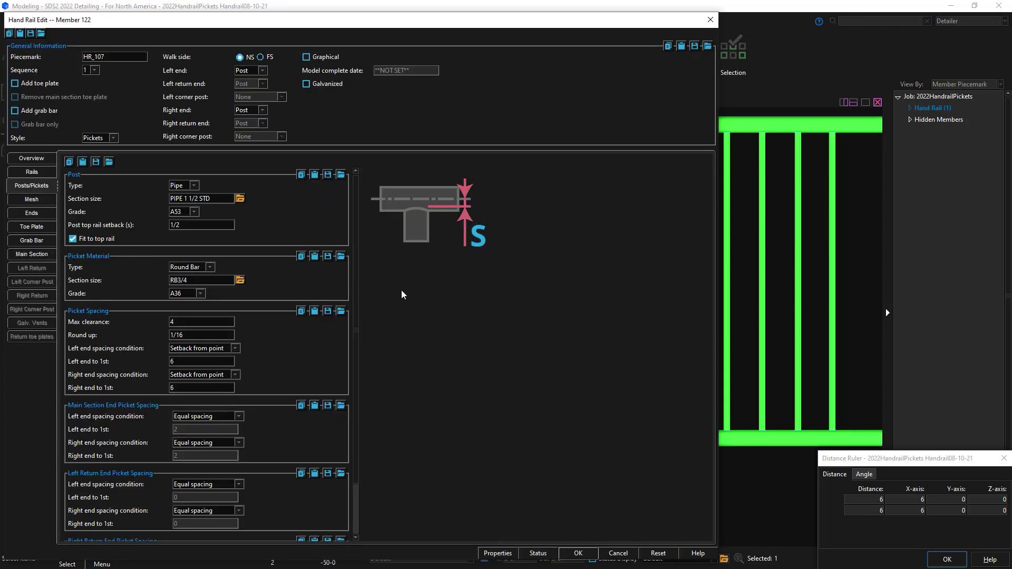
{"action": "left_click", "coordinate": [233, 419]}
{"action": "left_click", "coordinate": [229, 436]}
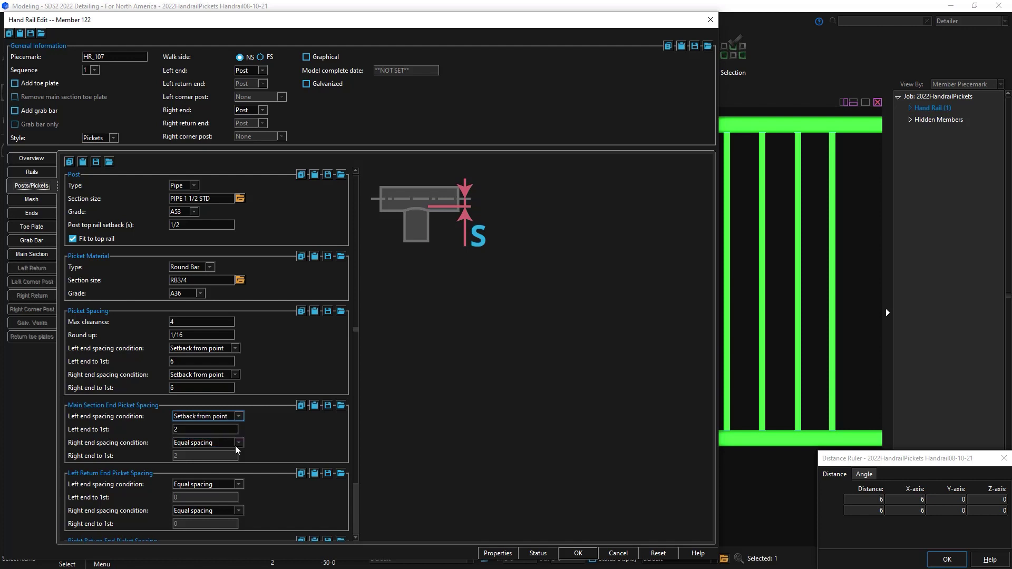
{"action": "left_click", "coordinate": [235, 445]}
{"action": "left_click", "coordinate": [232, 462]}
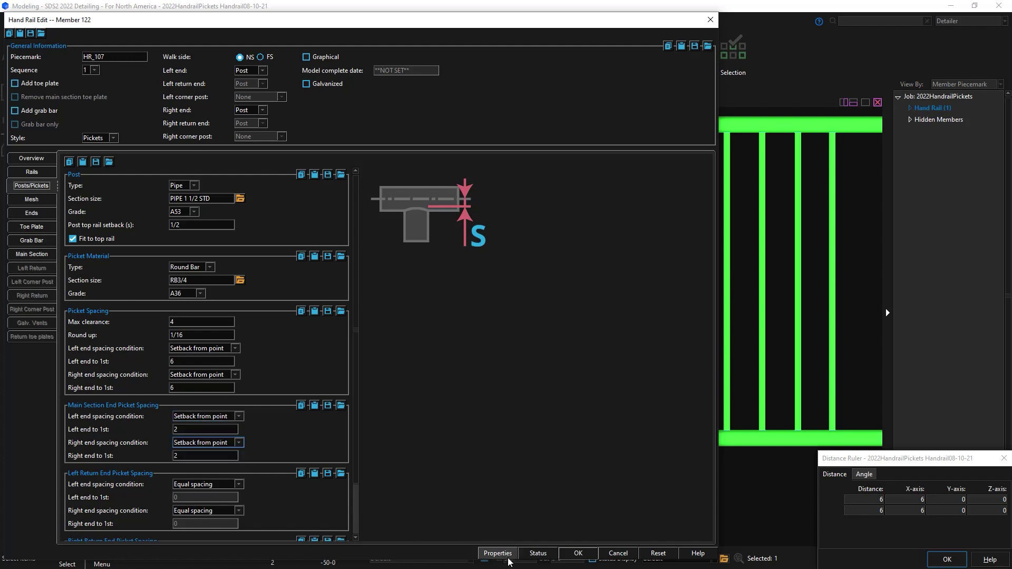
{"action": "left_click", "coordinate": [579, 553]}
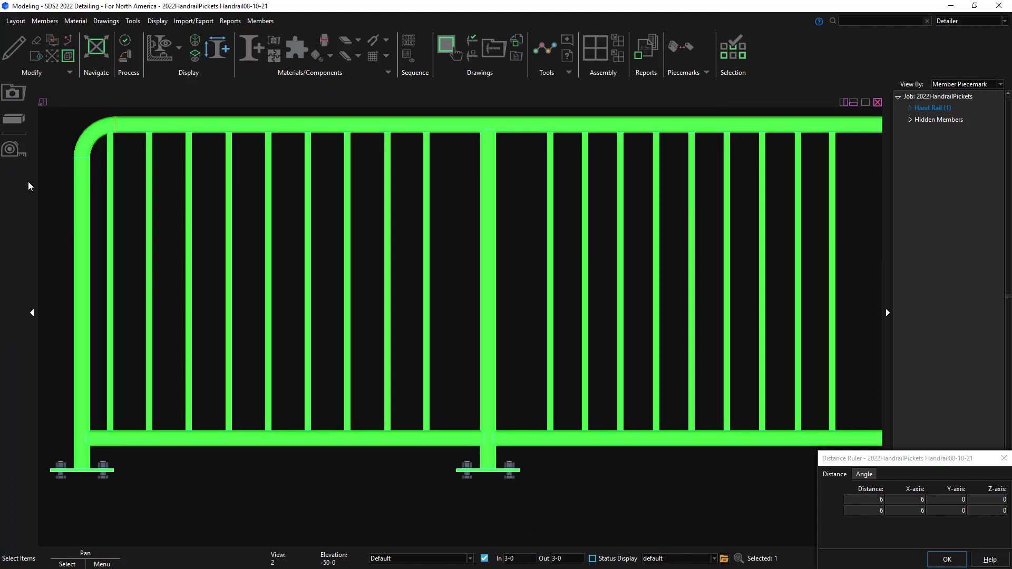
{"action": "left_click", "coordinate": [103, 429]}
{"action": "left_click", "coordinate": [431, 432]}
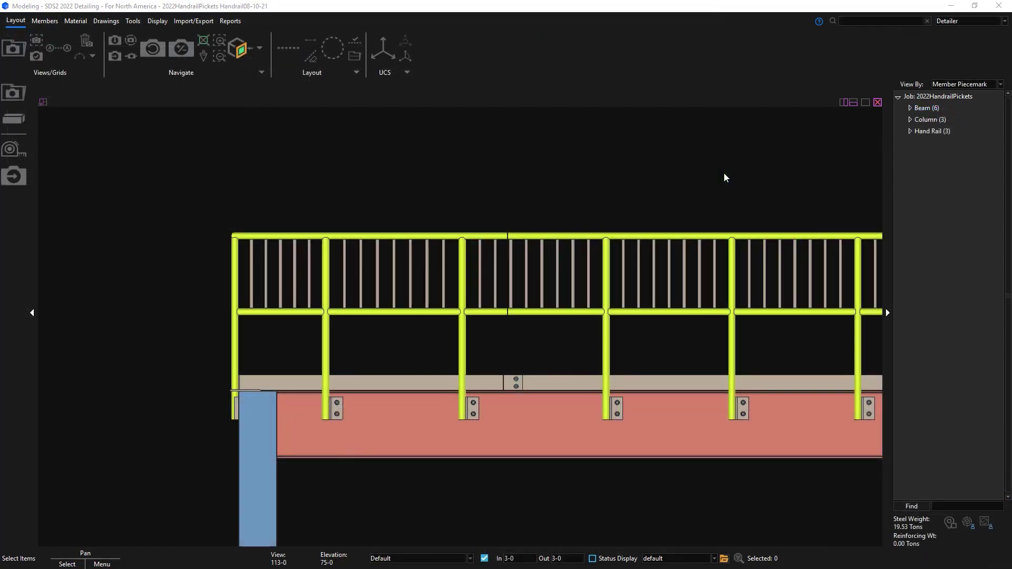
Set flat rail member 42's left and right end spacing to Setback from point
{"action": "double_click", "coordinate": [401, 237]}
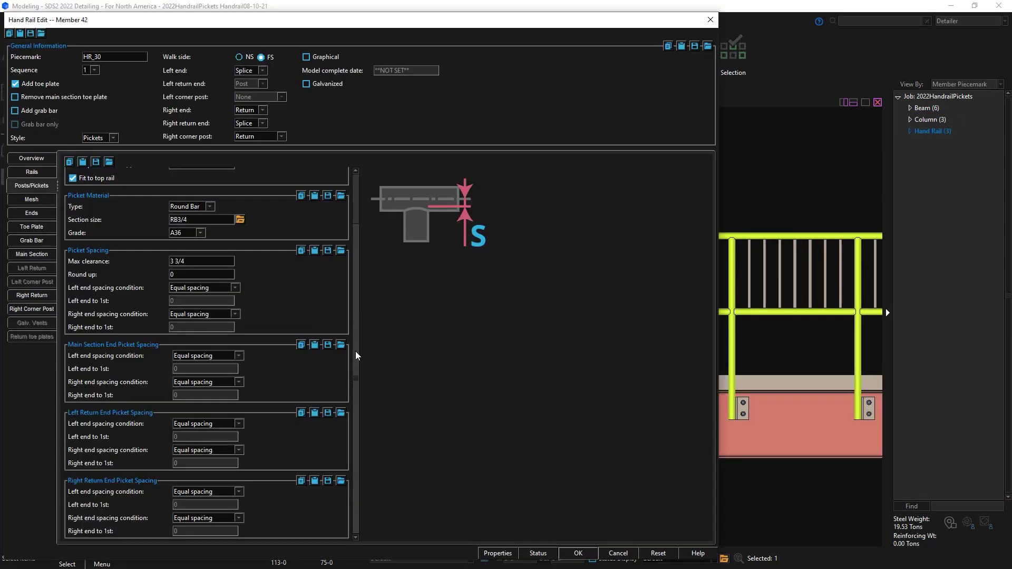
{"action": "left_click", "coordinate": [238, 492]}
{"action": "left_click", "coordinate": [234, 513]}
{"action": "left_click", "coordinate": [237, 518]}
{"action": "left_click", "coordinate": [208, 534]}
{"action": "left_click", "coordinate": [578, 554]}
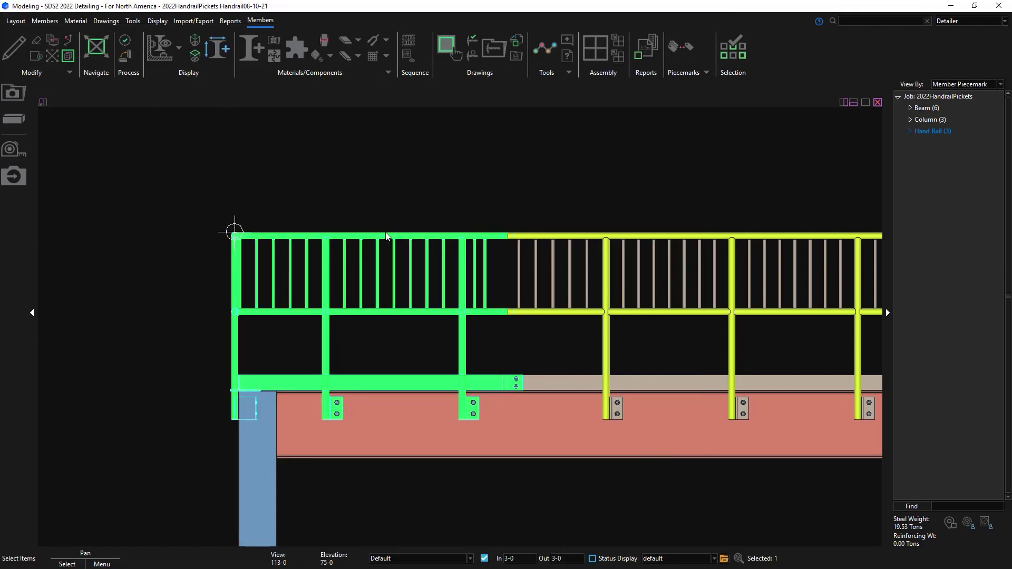
{"action": "double_click", "coordinate": [387, 237]}
{"action": "key", "text": "Return"}
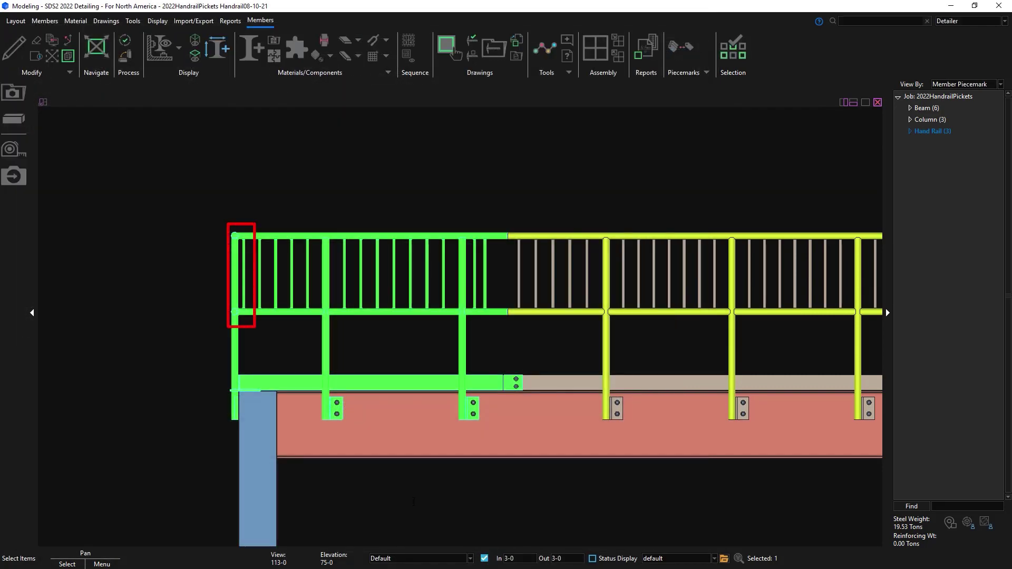
Give HR_30 a setback of 1 at both the left and right ends
{"action": "double_click", "coordinate": [231, 233]}
{"action": "left_click", "coordinate": [203, 287]}
{"action": "left_click", "coordinate": [181, 308]}
{"action": "left_click", "coordinate": [171, 301]}
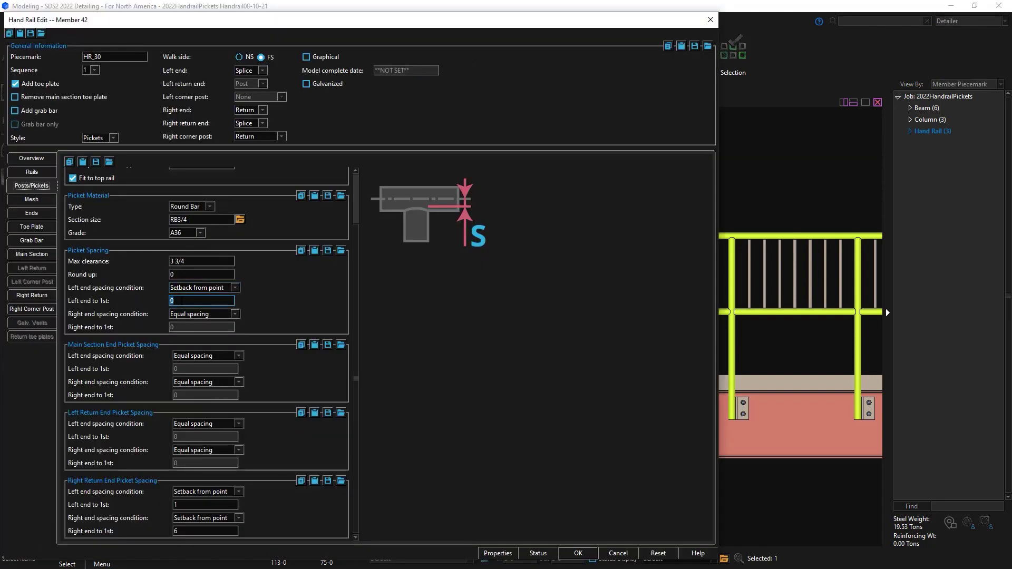
{"action": "type", "text": "1"}
{"action": "left_click", "coordinate": [236, 315]}
{"action": "left_click", "coordinate": [216, 332]}
{"action": "left_click", "coordinate": [215, 332]}
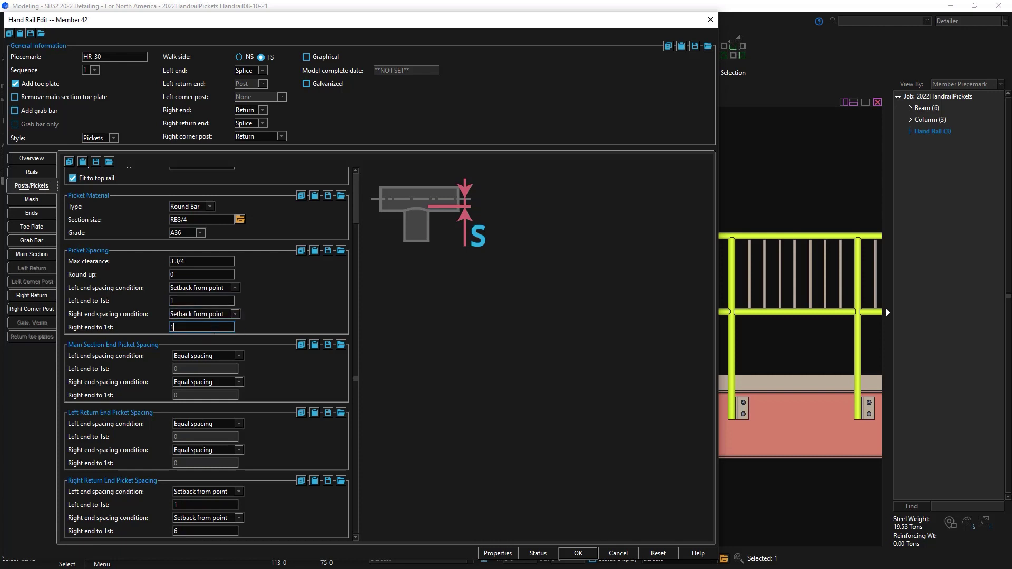
{"action": "type", "text": "1"}
{"action": "left_click", "coordinate": [578, 554]}
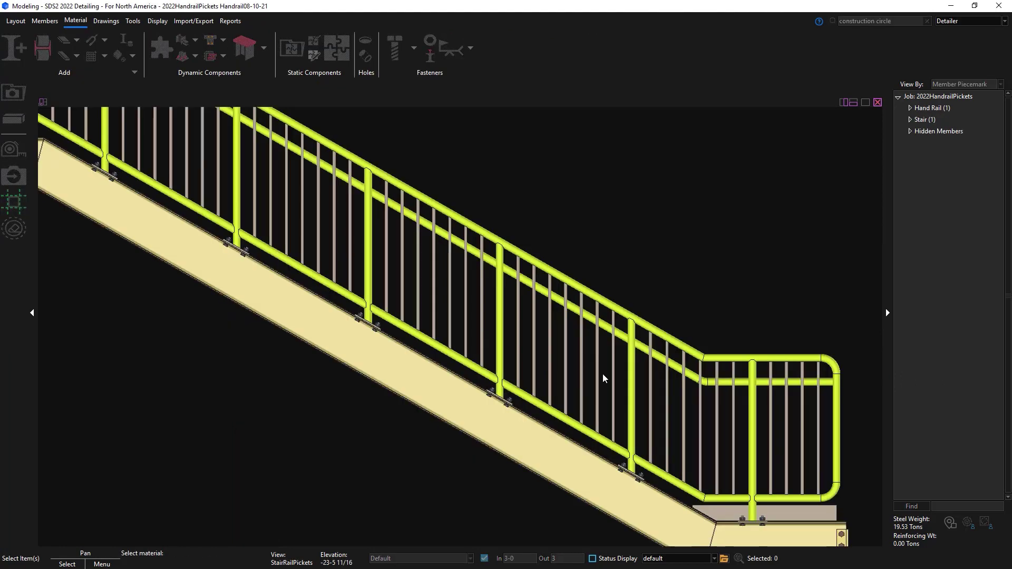
Add construction lines through four selected stair pickets
{"action": "left_click_drag", "start_coordinate": [603, 378], "coordinate": [541, 349]}
{"action": "right_click", "coordinate": [589, 223]}
{"action": "left_click", "coordinate": [591, 227]}
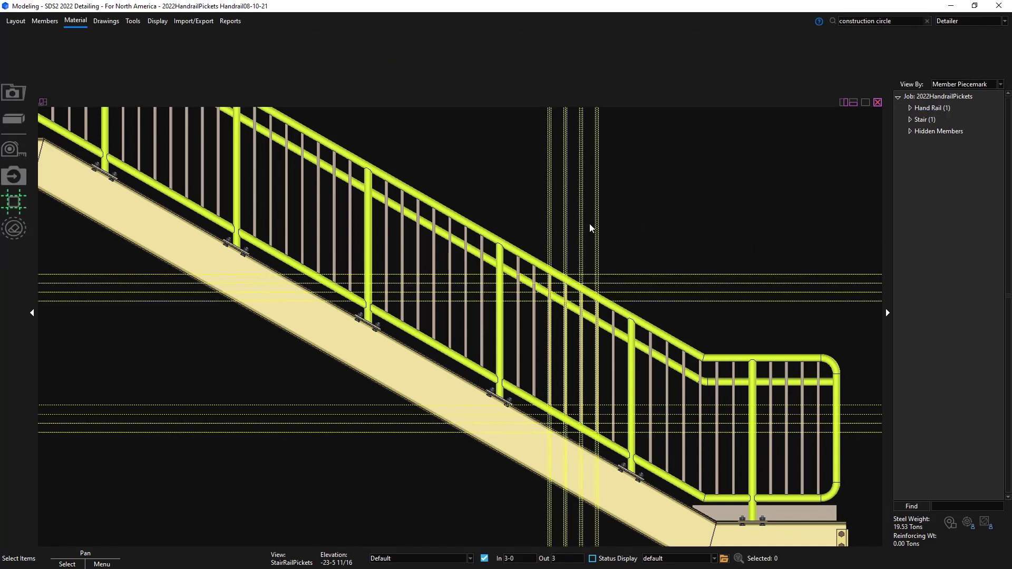
Measure between two construction line intersections, reading 3 9/16 picket spacing
{"action": "scroll", "coordinate": [565, 423], "scroll_direction": "up", "scroll_amount": 4}
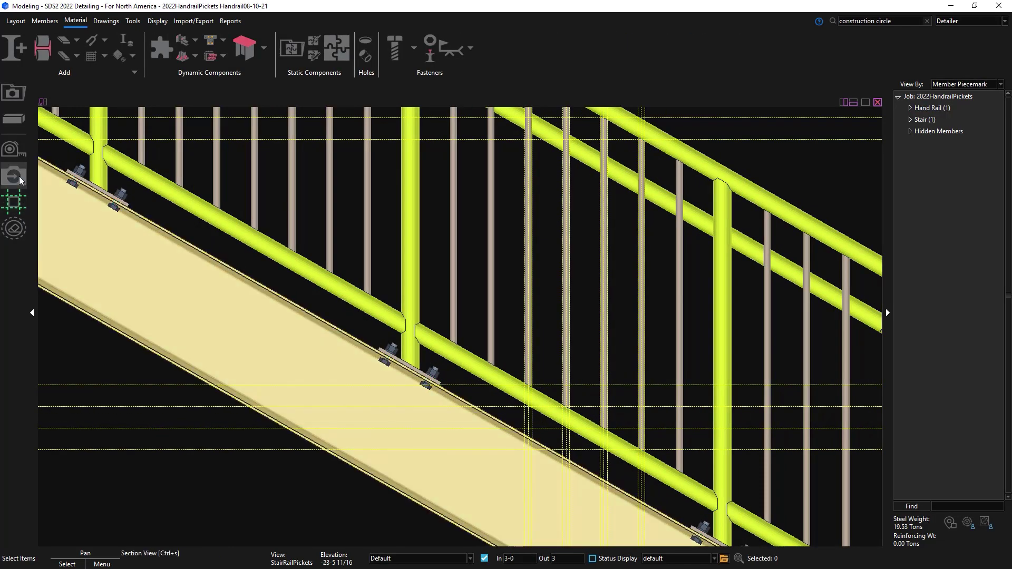
{"action": "key", "text": "r"}
{"action": "key", "text": "r"}
{"action": "left_click", "coordinate": [608, 430]}
{"action": "left_click", "coordinate": [638, 432]}
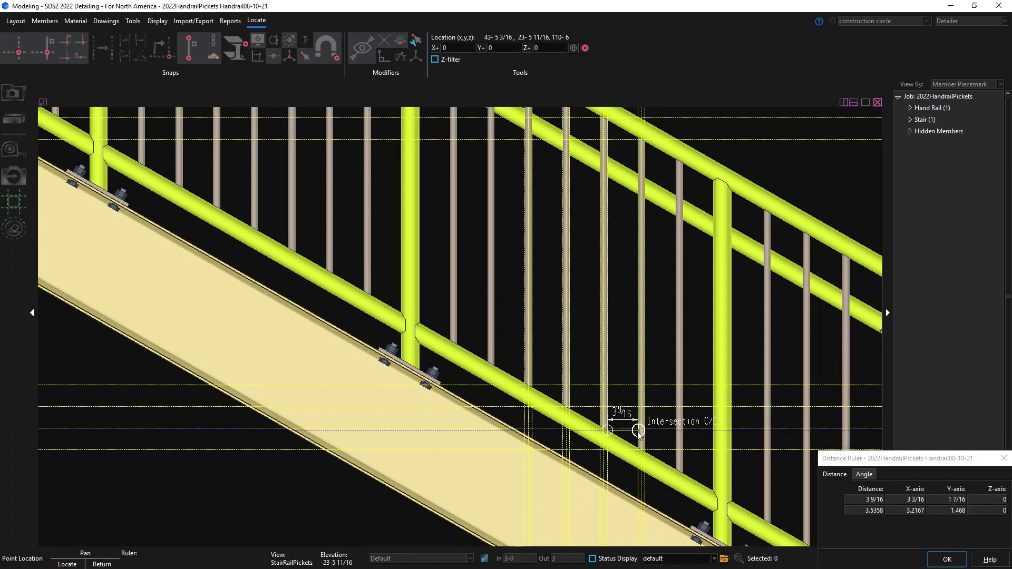
{"action": "right_click", "coordinate": [632, 430]}
{"action": "scroll", "coordinate": [618, 426], "scroll_direction": "down", "scroll_amount": 4}
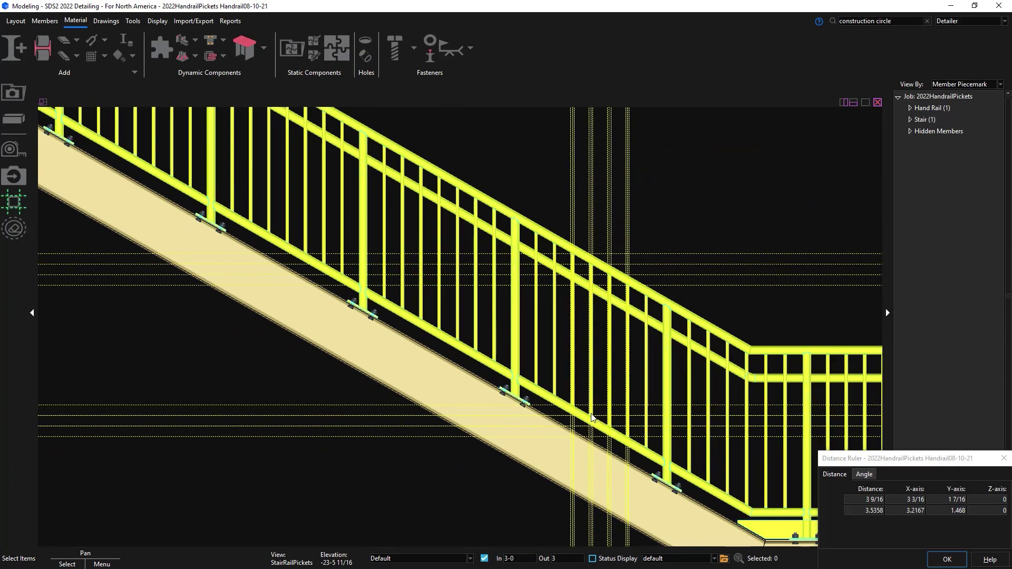
{"action": "left_click", "coordinate": [44, 21]}
Move two stair handrail posts with Move HandRail Post, shifting the top landing post left
{"action": "left_click", "coordinate": [241, 55]}
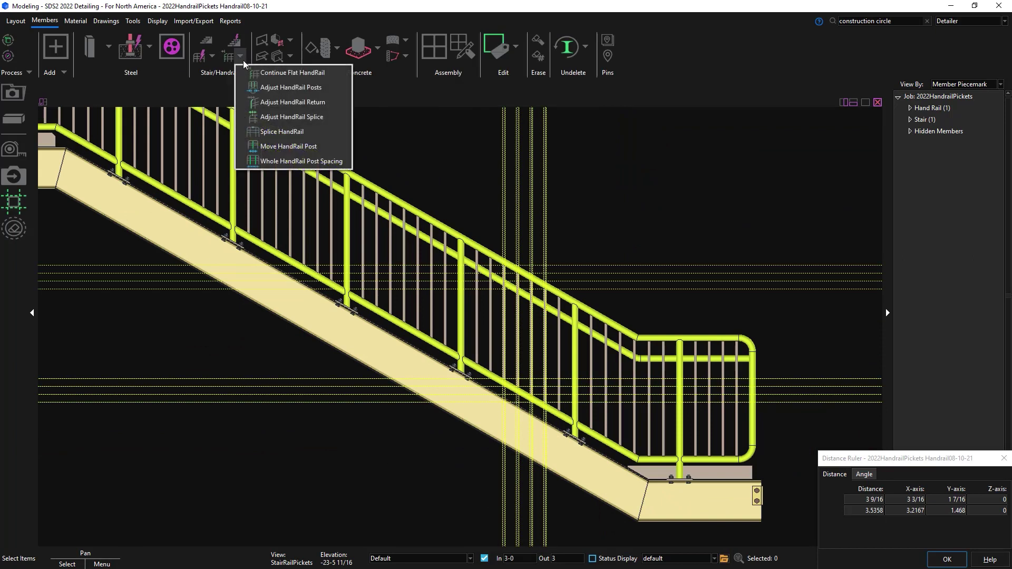
{"action": "left_click", "coordinate": [283, 147]}
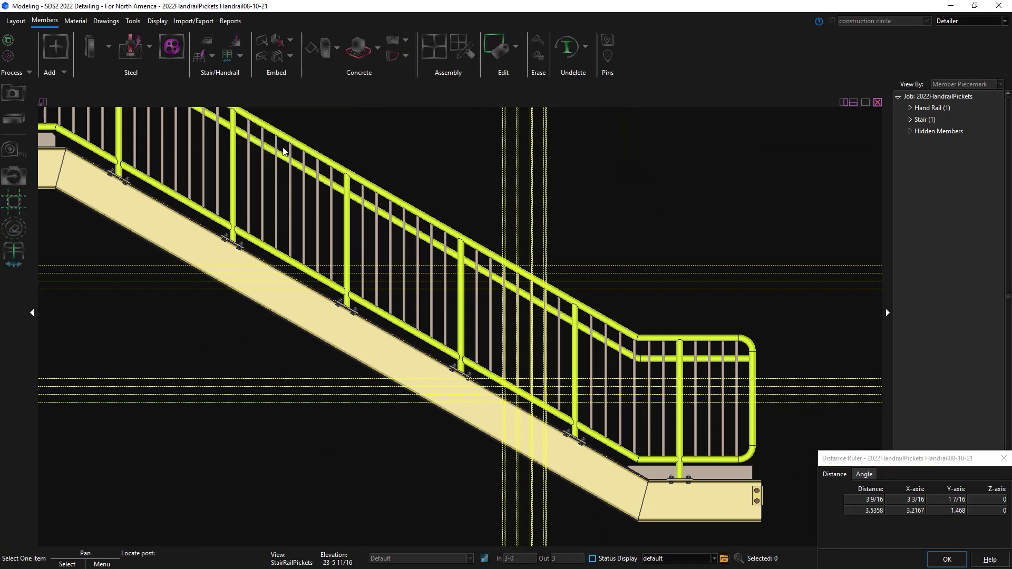
{"action": "left_click", "coordinate": [680, 412]}
{"action": "left_click", "coordinate": [653, 411]}
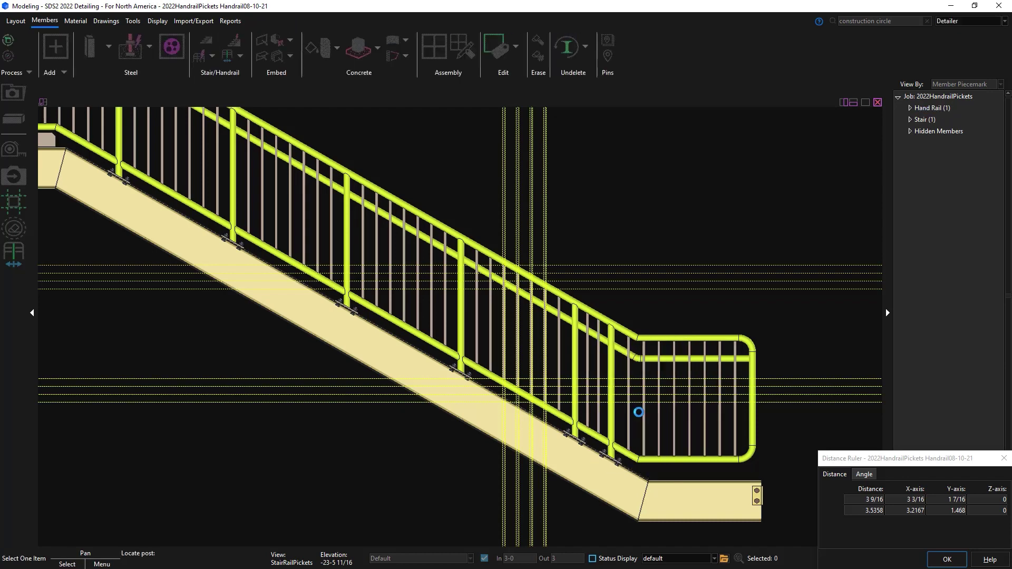
{"action": "scroll", "coordinate": [667, 423], "scroll_direction": "down", "scroll_amount": 3}
{"action": "scroll", "coordinate": [327, 255], "scroll_direction": "up", "scroll_amount": 3}
{"action": "left_click", "coordinate": [369, 263]}
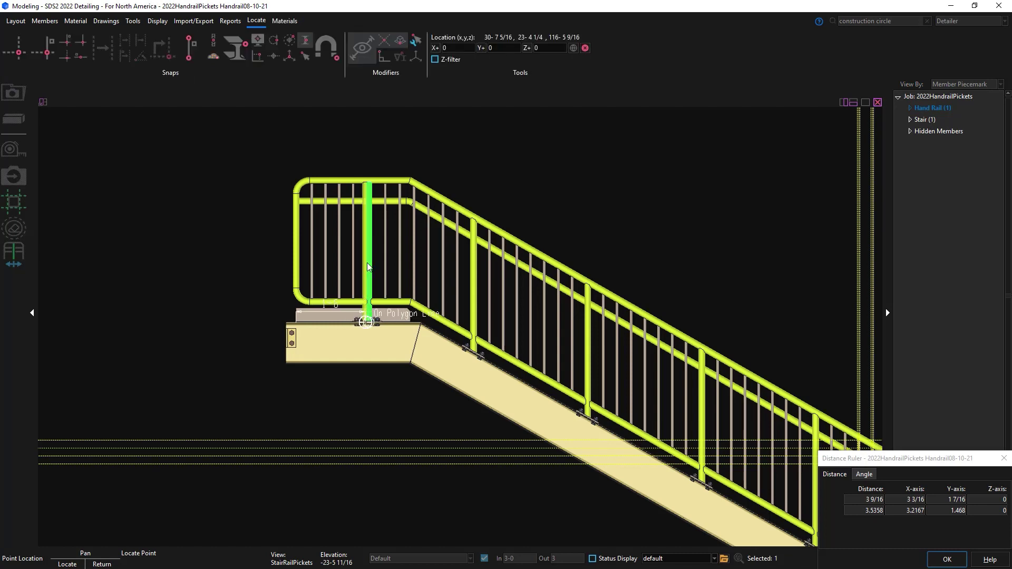
{"action": "left_click", "coordinate": [349, 263]}
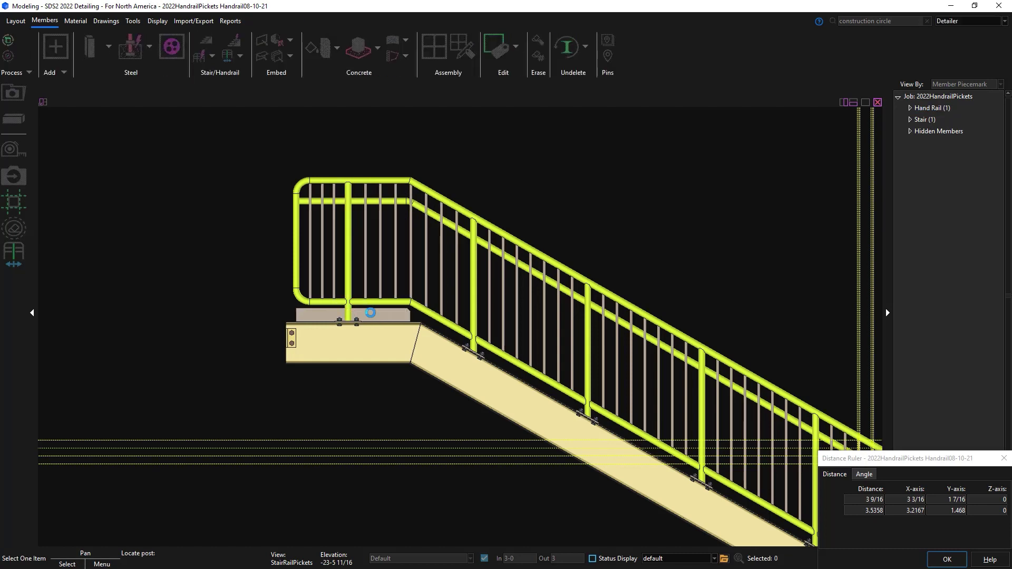
Accept member 123's handrail settings with its 2-9 right return, regenerating the stair rail
{"action": "double_click", "coordinate": [396, 183]}
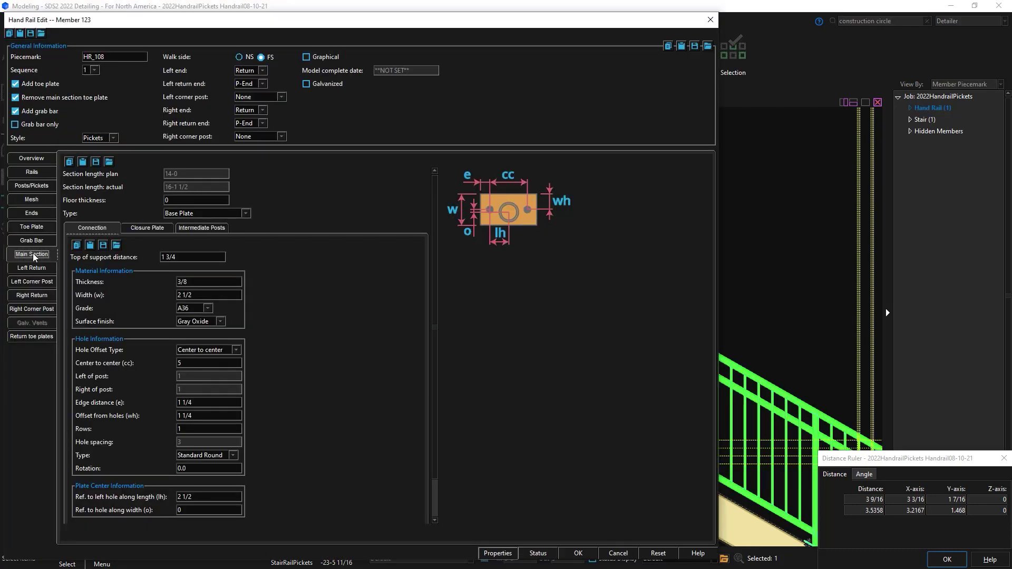
{"action": "left_click", "coordinate": [578, 553]}
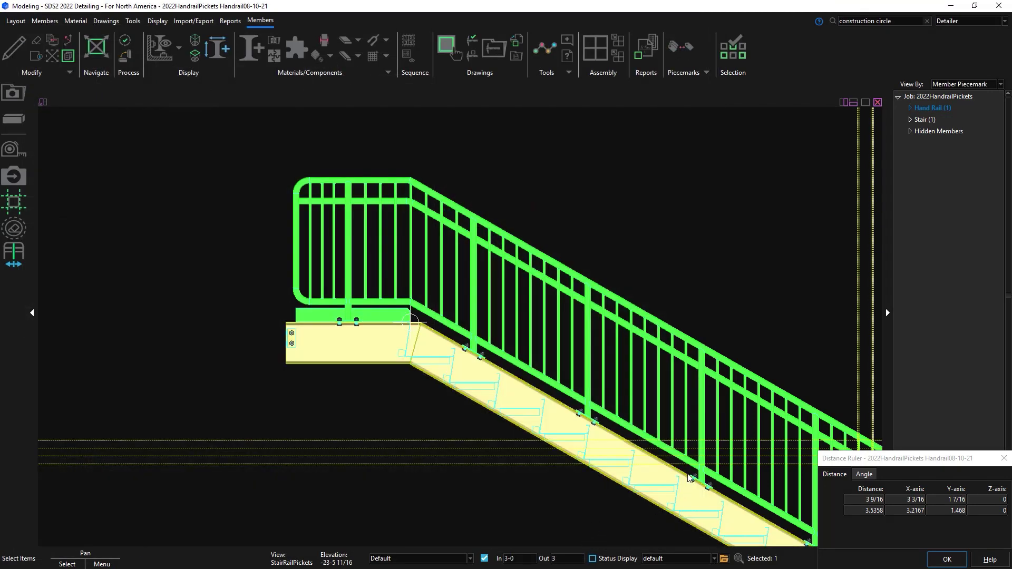
{"action": "scroll", "coordinate": [542, 287], "scroll_direction": "up", "scroll_amount": 4}
Detail the stair handrail to regenerate shop drawing HR_108 with the current annotation options
{"action": "right_click", "coordinate": [542, 287]}
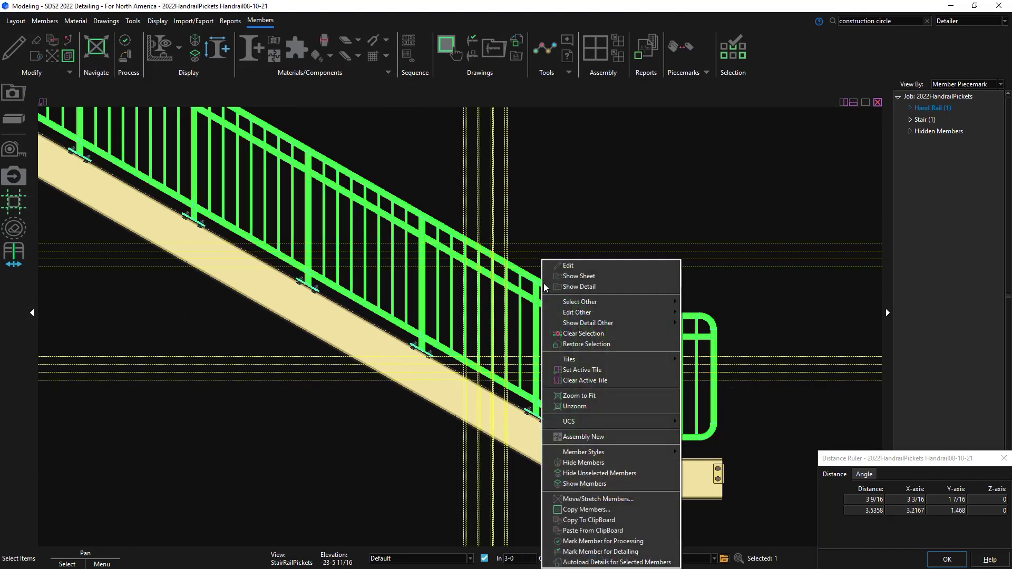
{"action": "left_click", "coordinate": [582, 288]}
{"action": "key", "text": "Return"}
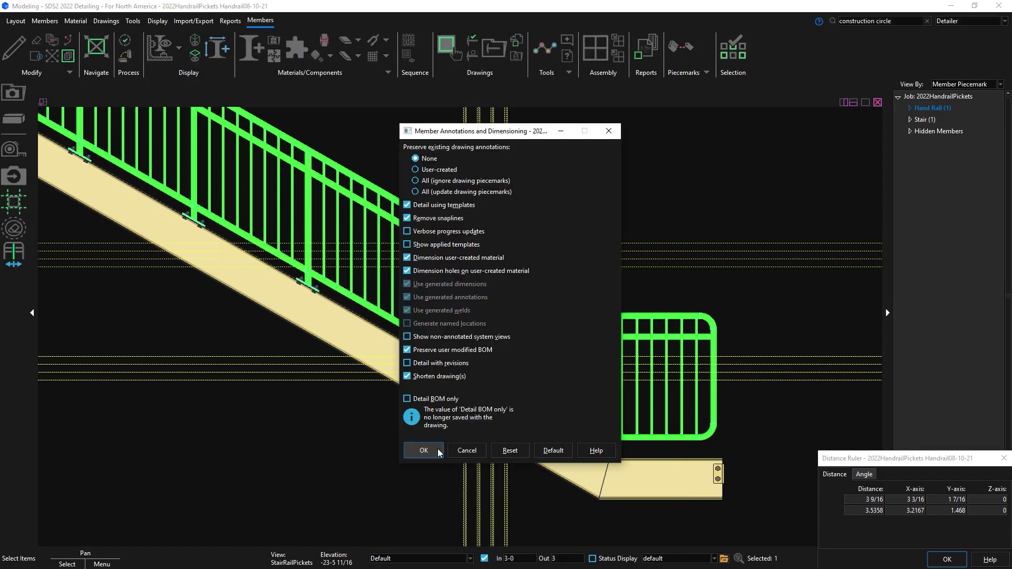
{"action": "left_click", "coordinate": [424, 451]}
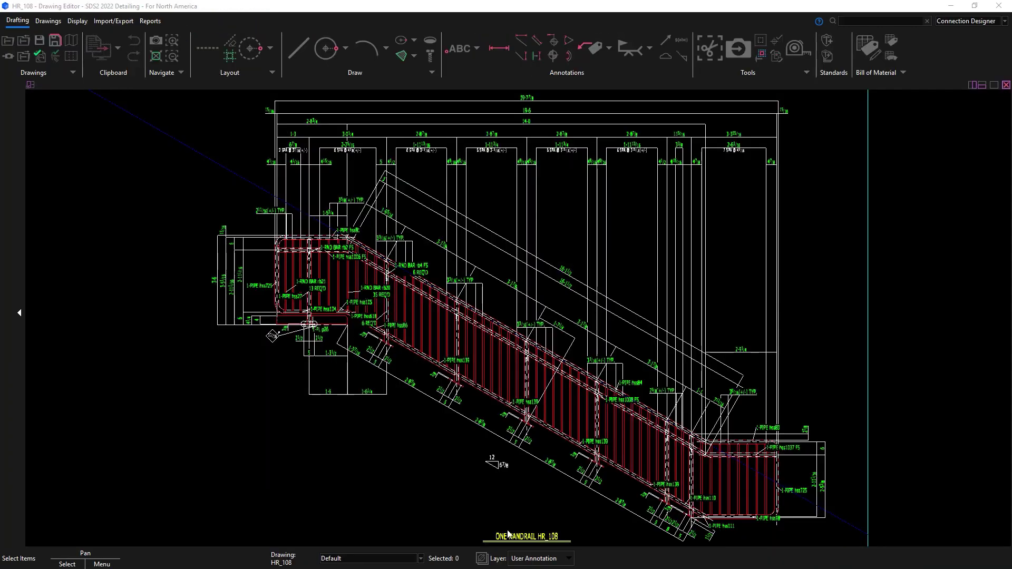
Toggle HR_108's User Annotation layer off and back on, then return to the model
{"action": "left_click", "coordinate": [486, 560]}
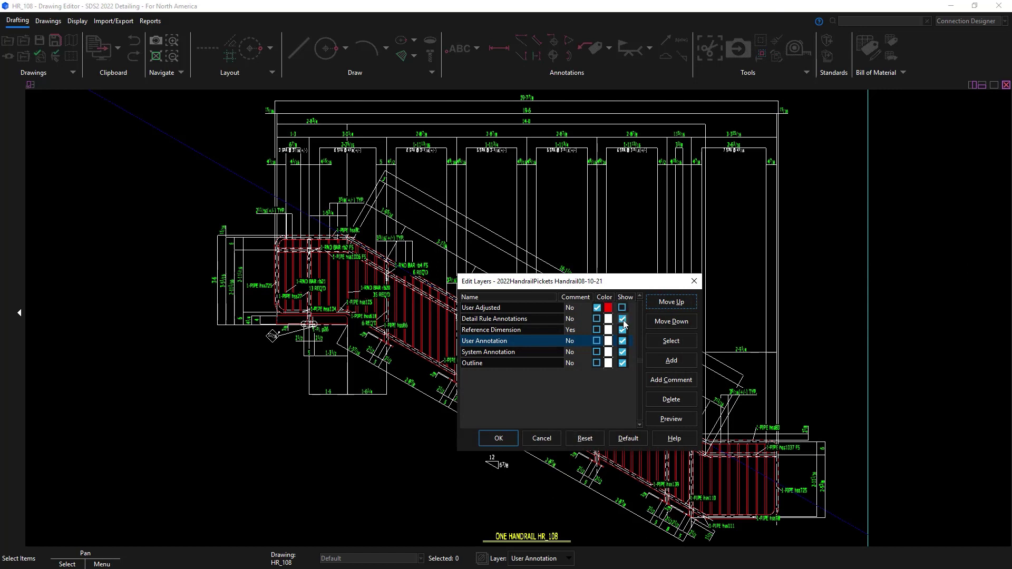
{"action": "left_click", "coordinate": [622, 341]}
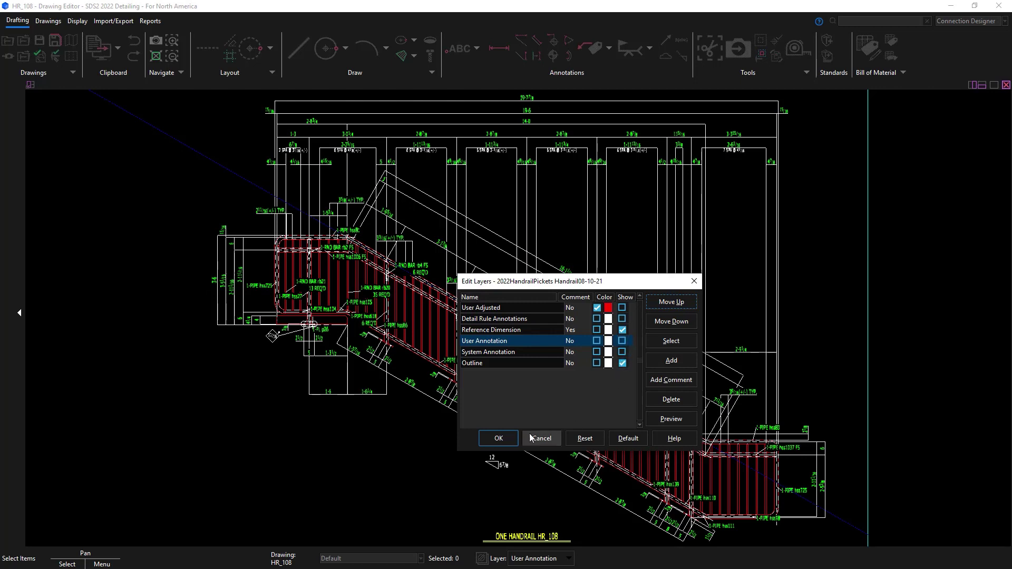
{"action": "left_click", "coordinate": [498, 439]}
{"action": "left_click", "coordinate": [483, 558]}
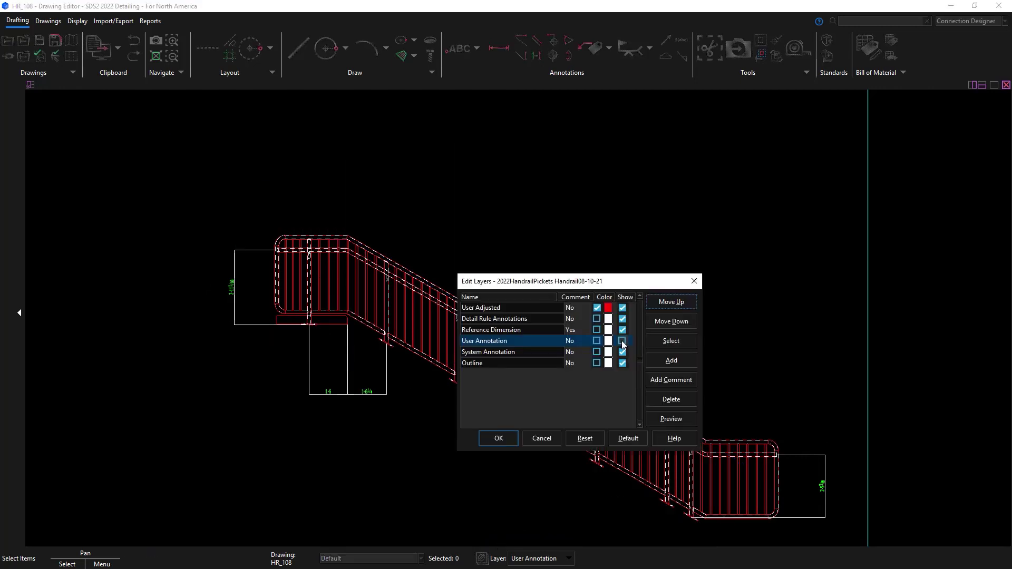
{"action": "left_click", "coordinate": [499, 438]}
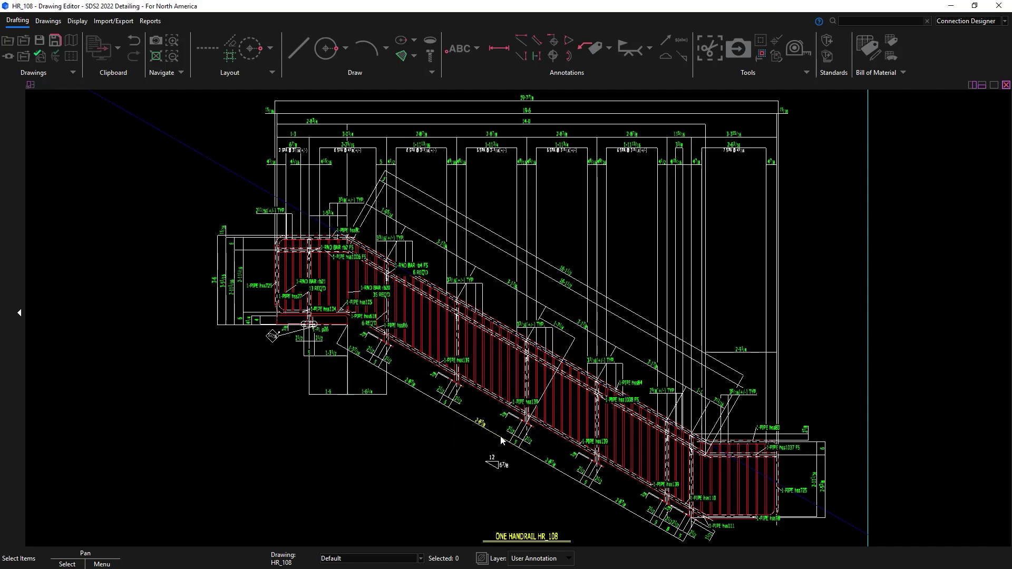
{"action": "left_click", "coordinate": [950, 5]}
Run the View_TopFlange.py parametric from the macro examples/Distributed/BV folder
{"action": "scroll", "coordinate": [714, 367], "scroll_direction": "down", "scroll_amount": 4}
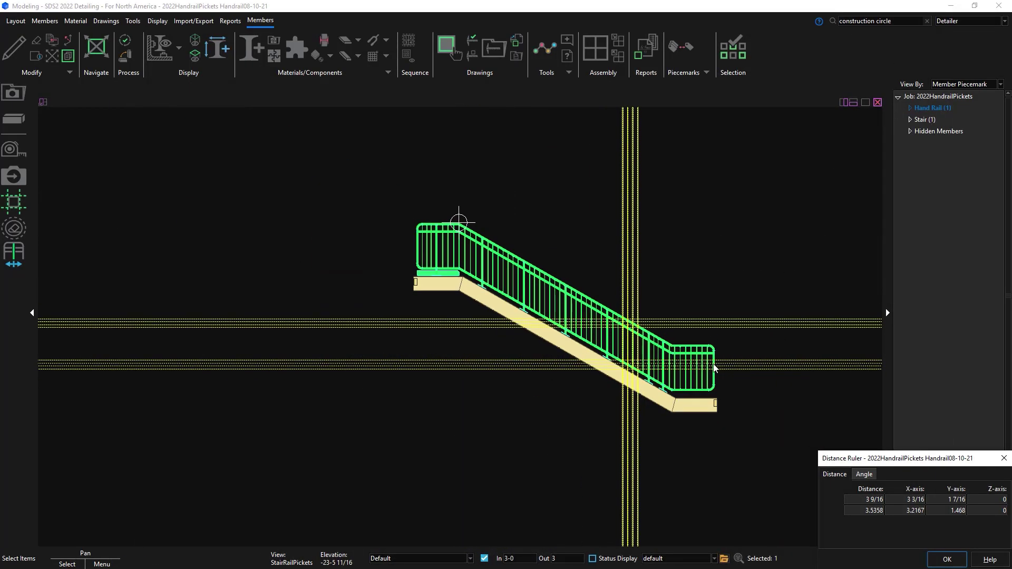
{"action": "left_click", "coordinate": [133, 21]}
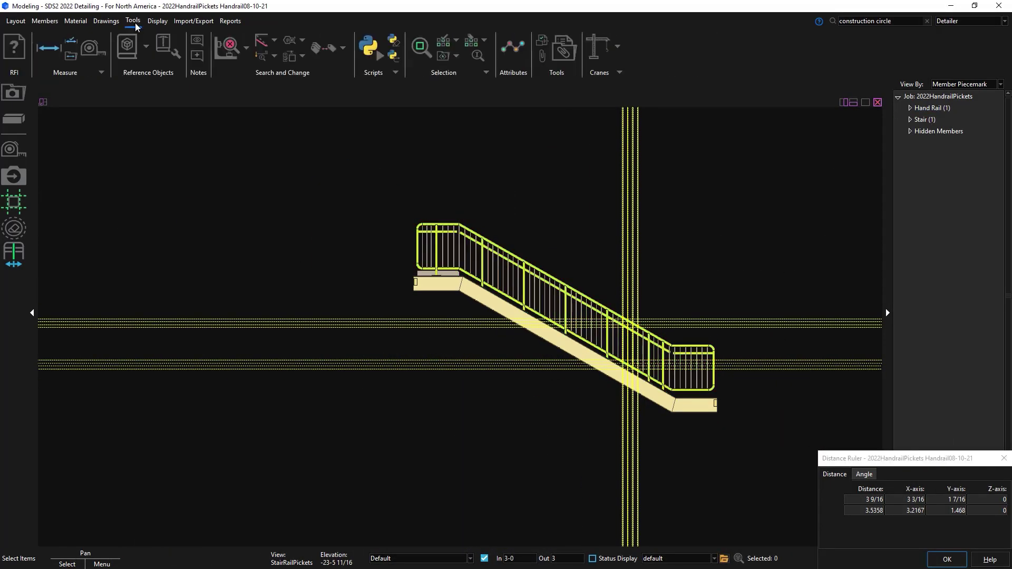
{"action": "left_click", "coordinate": [368, 50]}
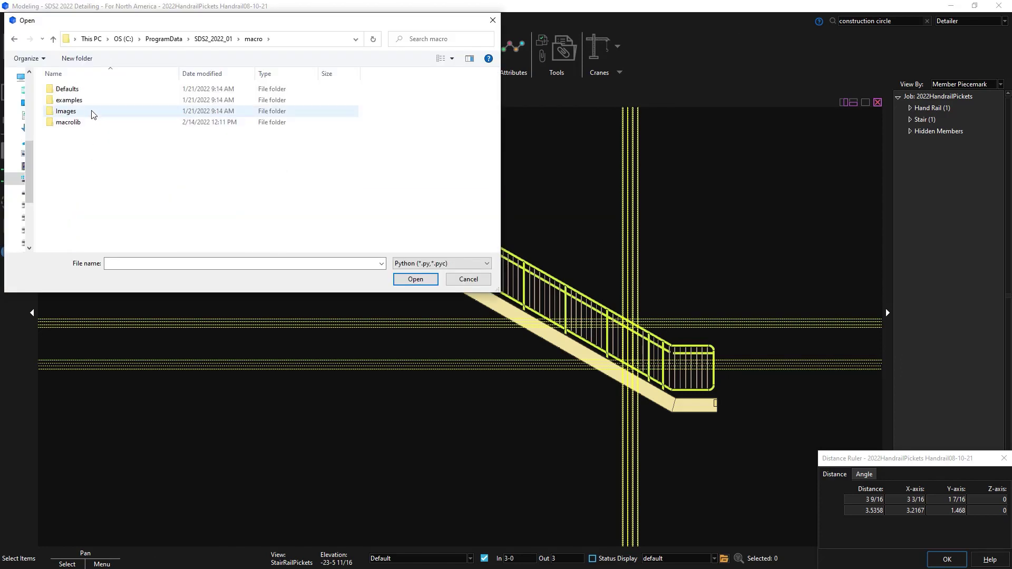
{"action": "double_click", "coordinate": [84, 100]}
{"action": "double_click", "coordinate": [89, 127]}
{"action": "left_click", "coordinate": [72, 94]}
{"action": "double_click", "coordinate": [72, 94]}
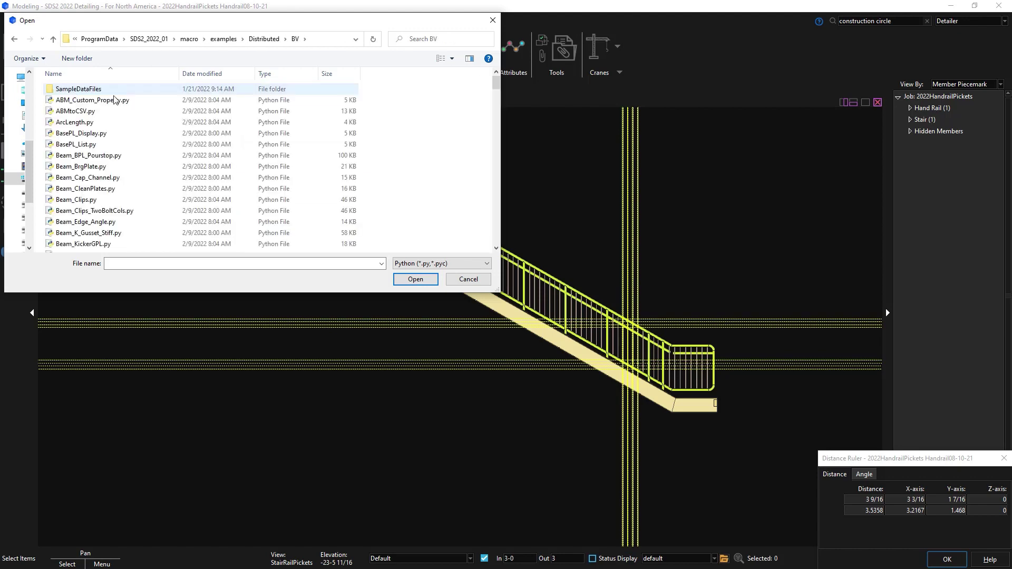
{"action": "scroll", "coordinate": [493, 88], "scroll_direction": "down", "scroll_amount": 20}
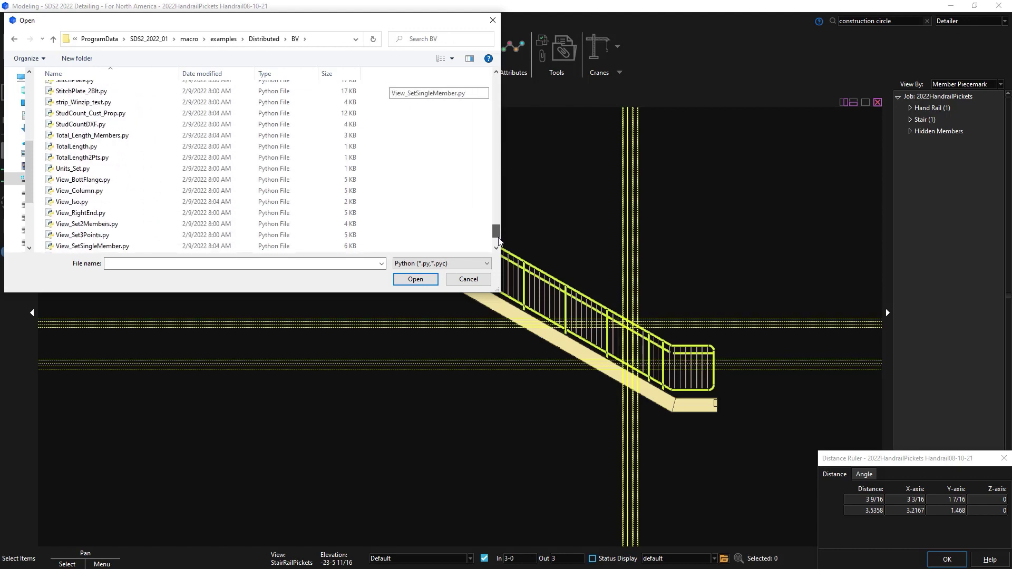
{"action": "double_click", "coordinate": [121, 225]}
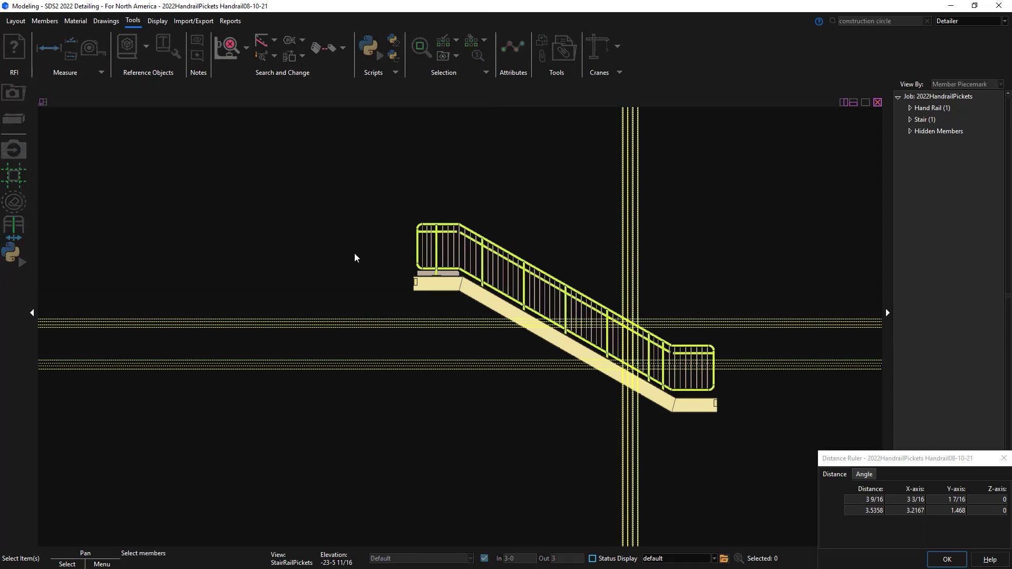
Apply it to the stair handrail with 2000-0 depth checks, selecting no further members
{"action": "left_click", "coordinate": [443, 248]}
{"action": "right_click", "coordinate": [559, 240]}
{"action": "left_click", "coordinate": [573, 250]}
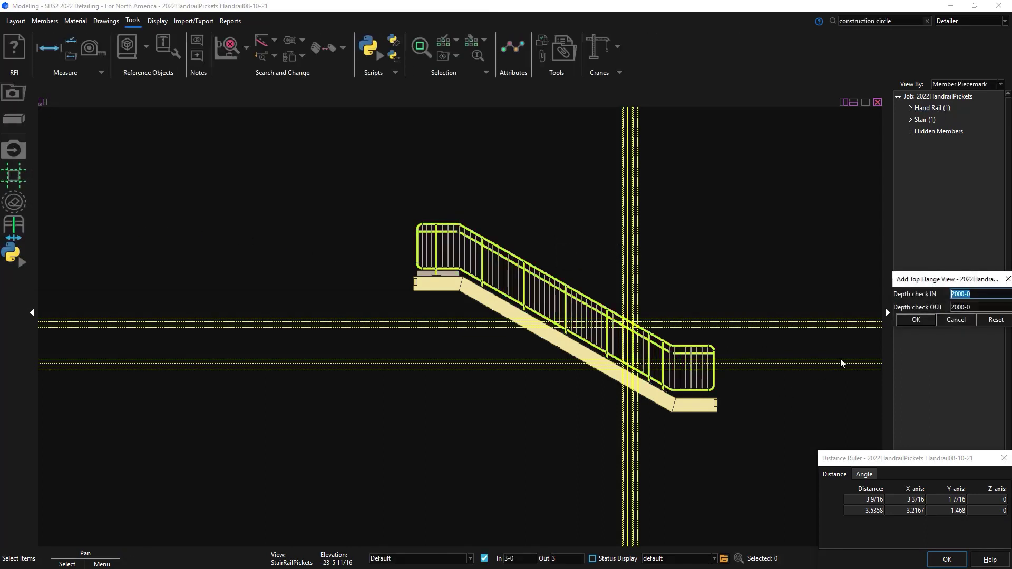
{"action": "left_click", "coordinate": [915, 320]}
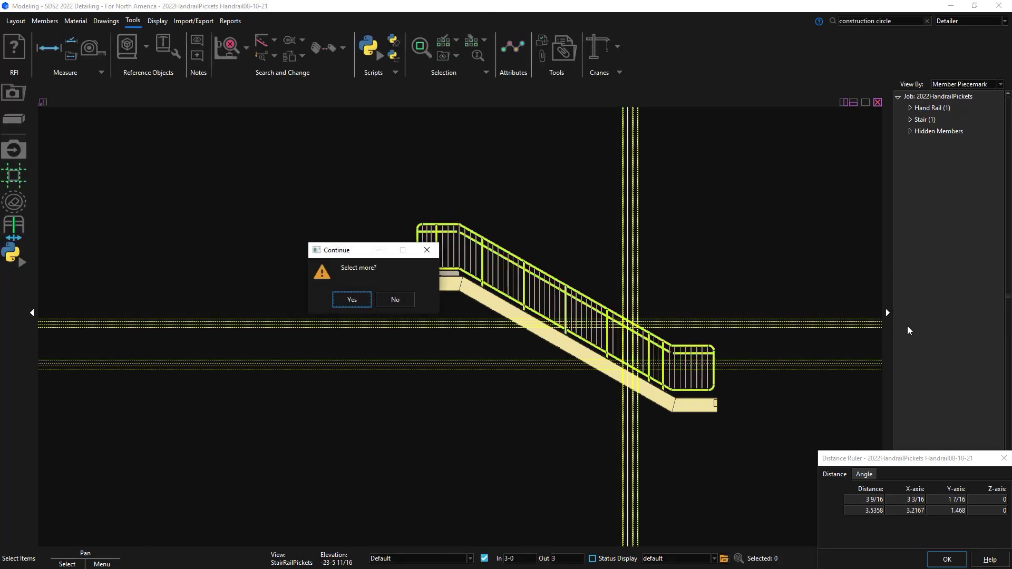
{"action": "left_click", "coordinate": [396, 299]}
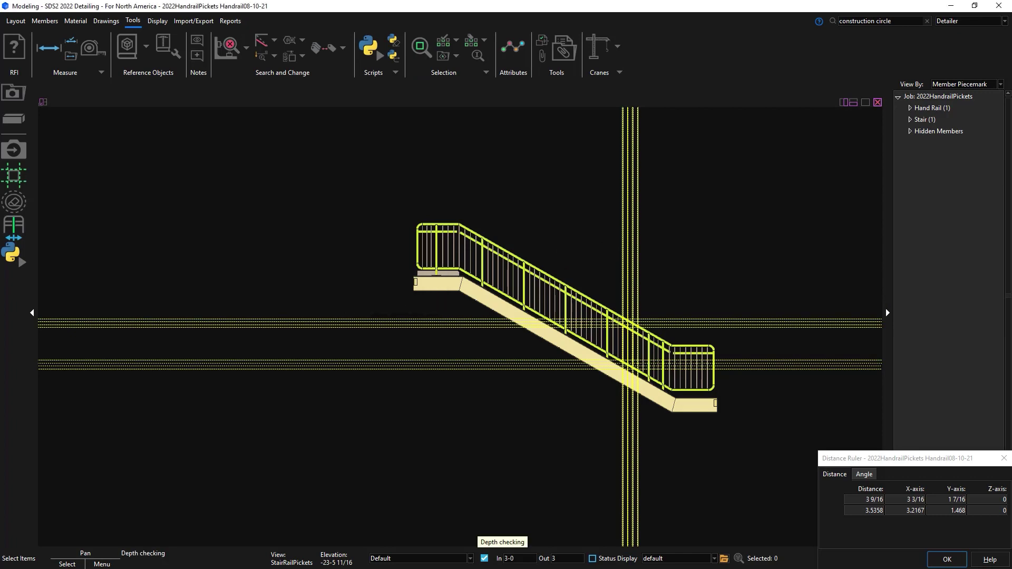
Redetail HR_108 with the detailing flag and inspect its new top view's picket spacing dimensions
{"action": "left_click", "coordinate": [958, 9]}
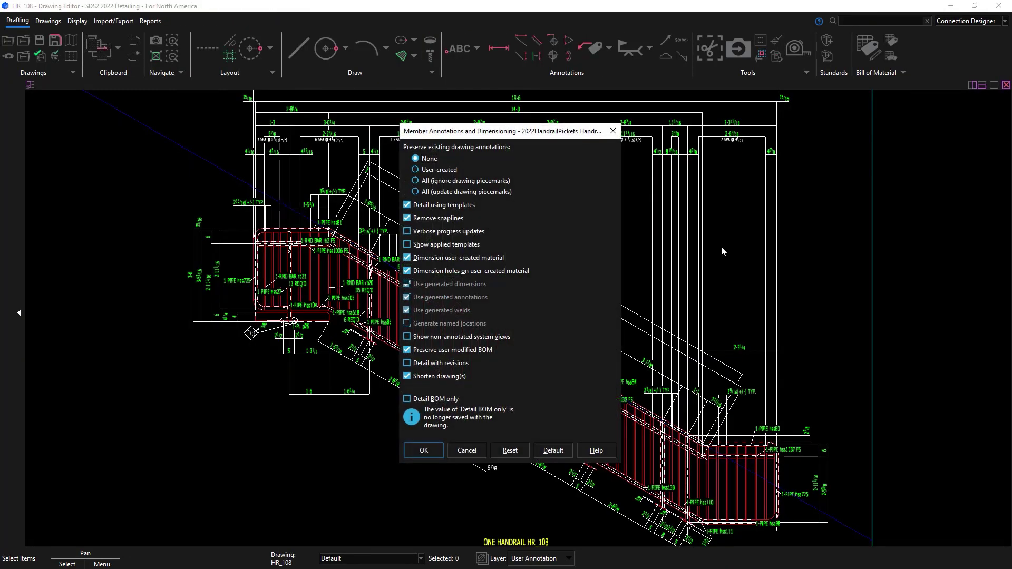
{"action": "left_click", "coordinate": [422, 450]}
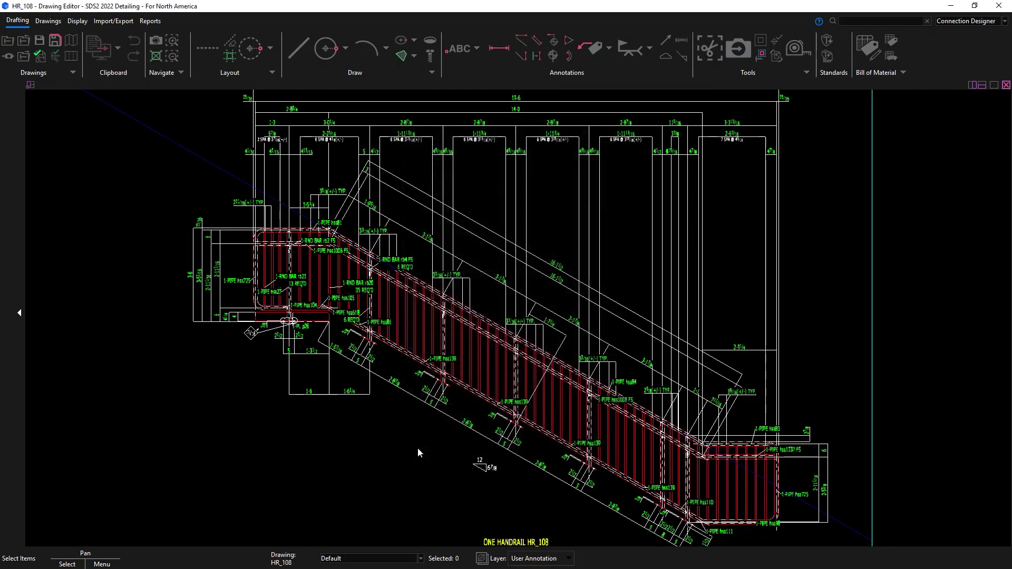
{"action": "left_click", "coordinate": [556, 395]}
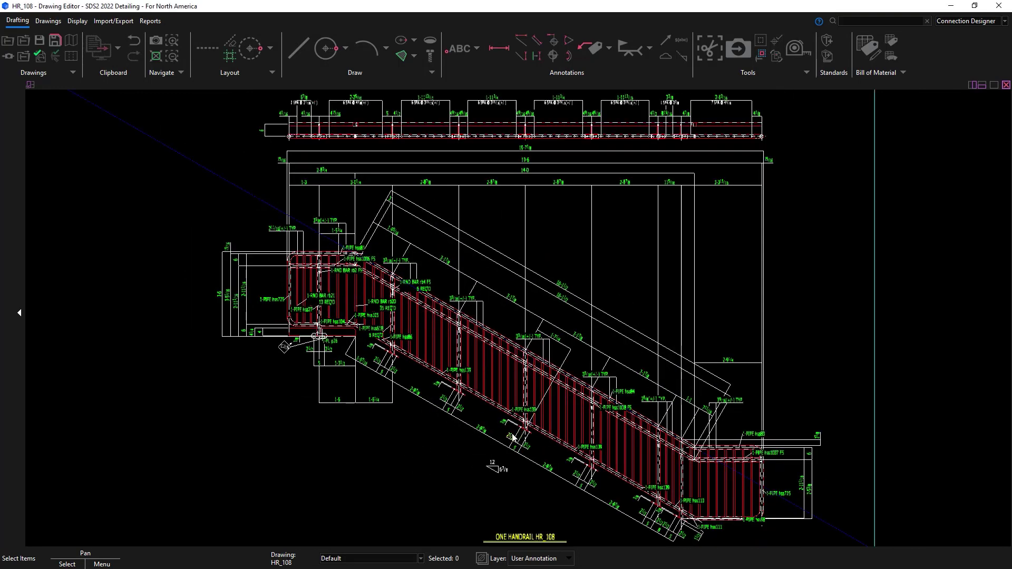
{"action": "scroll", "coordinate": [366, 186], "scroll_direction": "up", "scroll_amount": 3}
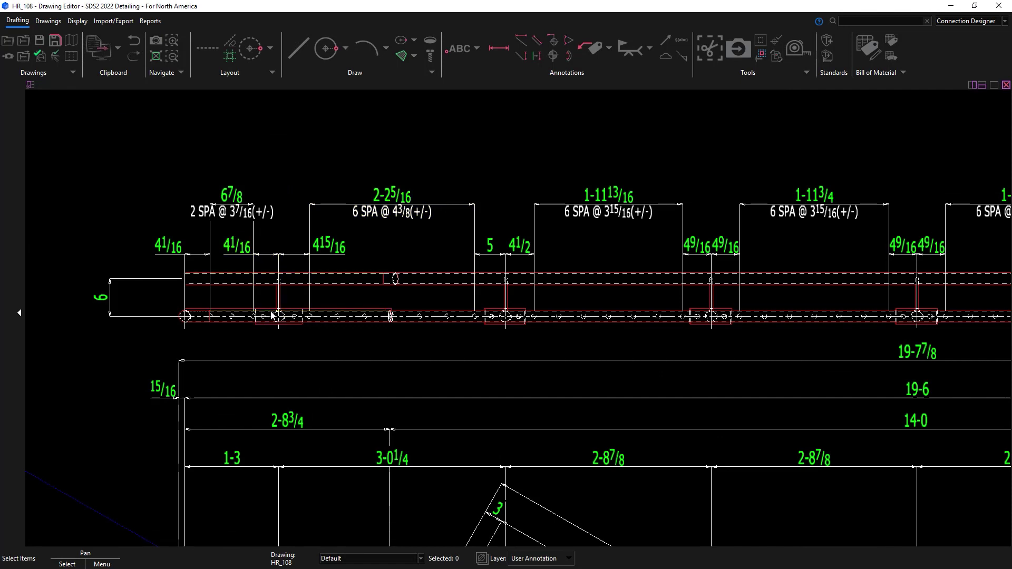
{"action": "middle_click_drag", "start_coordinate": [695, 340], "coordinate": [490, 334]}
{"action": "scroll", "coordinate": [490, 334], "scroll_direction": "down", "scroll_amount": 2}
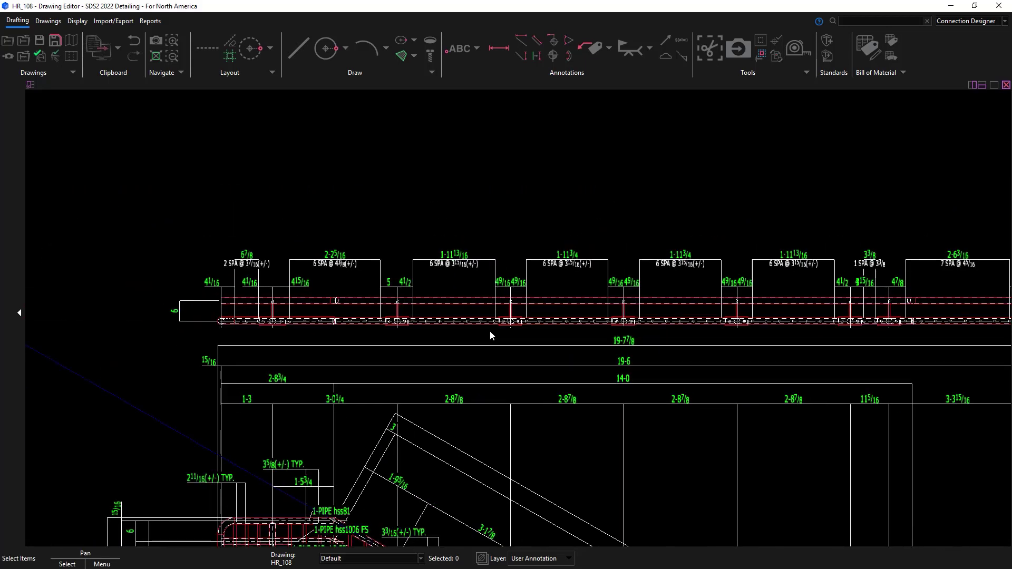
{"action": "scroll", "coordinate": [489, 330], "scroll_direction": "down", "scroll_amount": 1}
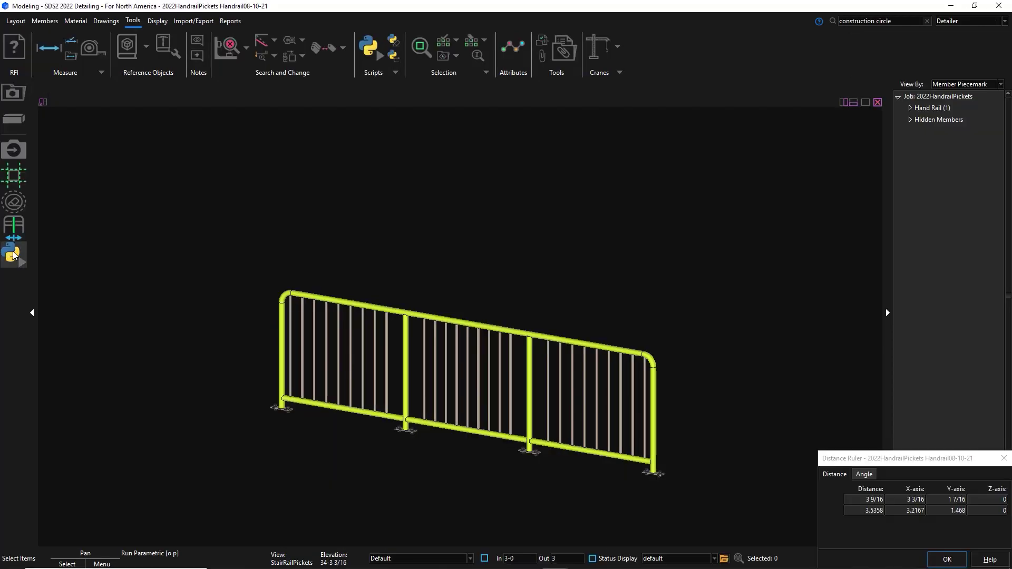
{"action": "left_click", "coordinate": [16, 255]}
Add a top-flange view to the flat handrail with 24000-0 depth checks, then open Hand Rail setup defaults
{"action": "key", "text": "Return"}
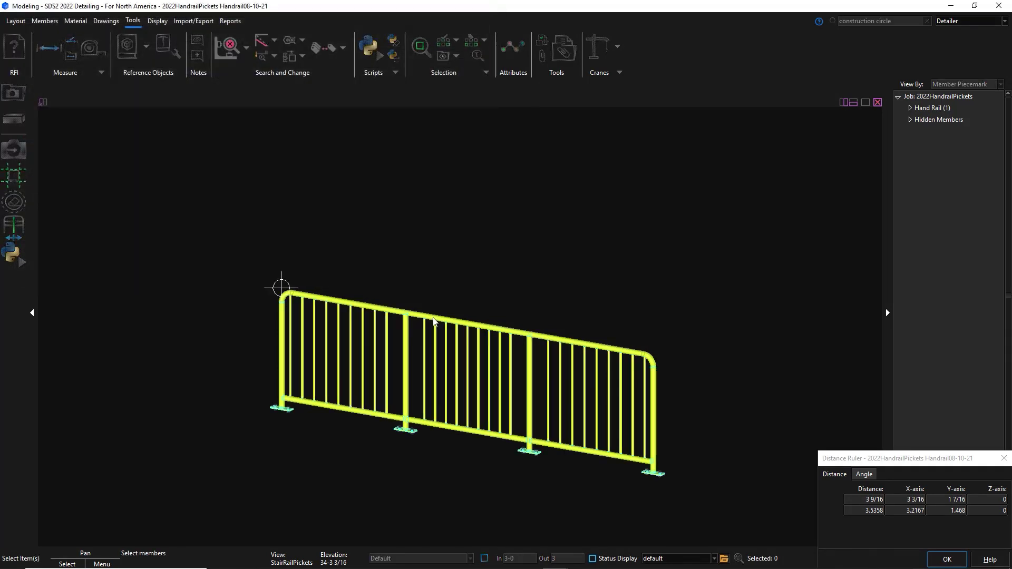
{"action": "left_click", "coordinate": [434, 322]}
{"action": "right_click", "coordinate": [492, 267]}
{"action": "left_click", "coordinate": [510, 281]}
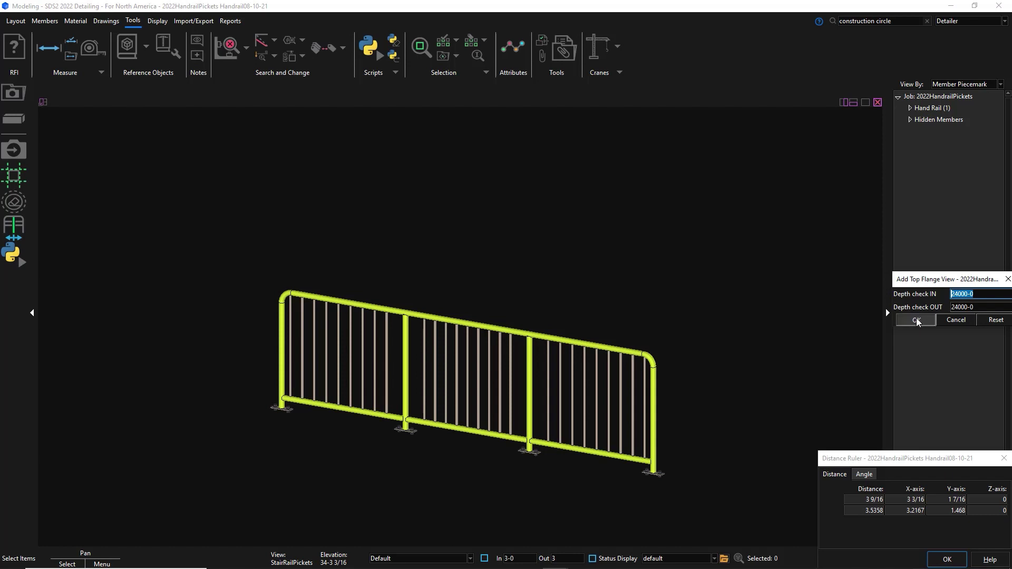
{"action": "left_click", "coordinate": [916, 320]}
{"action": "left_click", "coordinate": [400, 299]}
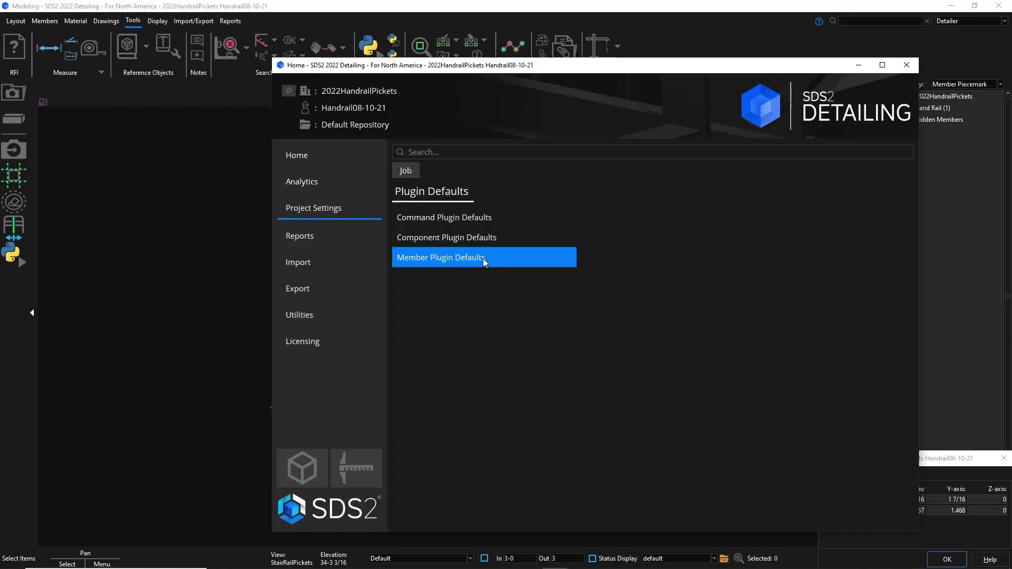
{"action": "left_click", "coordinate": [483, 258]}
{"action": "double_click", "coordinate": [371, 216]}
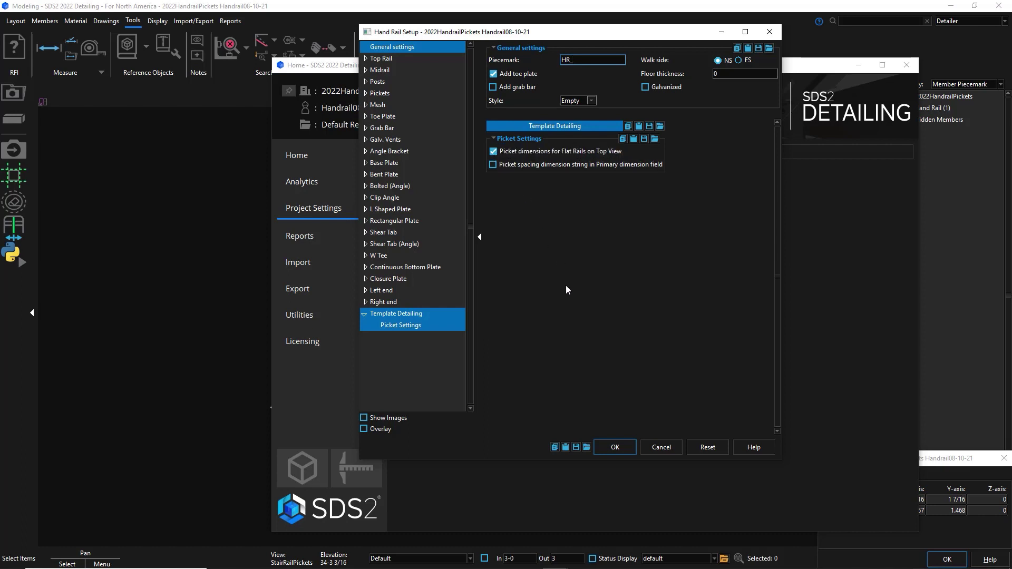
Redetail the flat handrail so HR_107 shows picket dimensions of 8 SPA @ 4 11/16 in top view
{"action": "left_click", "coordinate": [615, 447]}
{"action": "right_click", "coordinate": [405, 313]}
{"action": "left_click", "coordinate": [438, 287]}
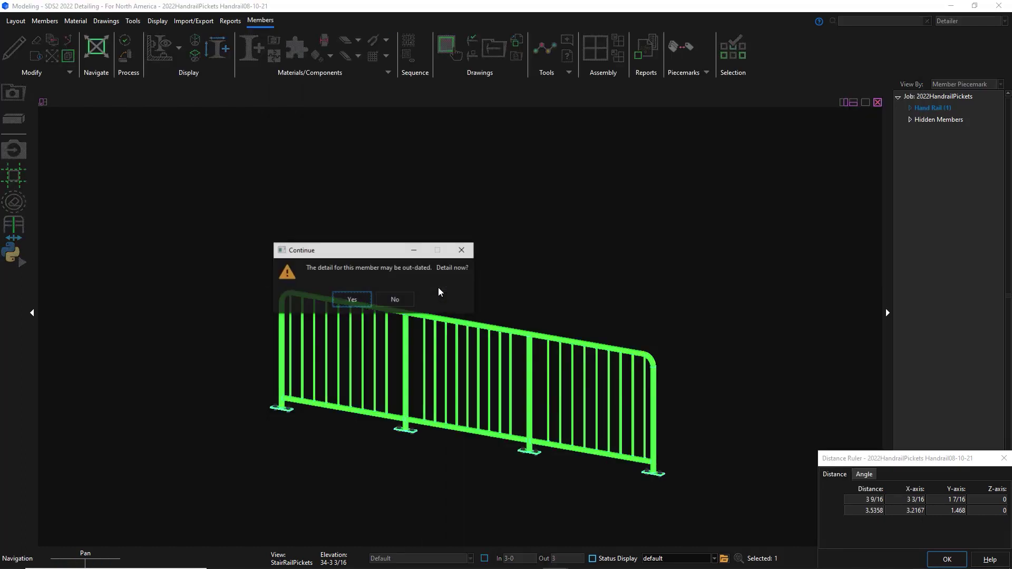
{"action": "left_click", "coordinate": [362, 302]}
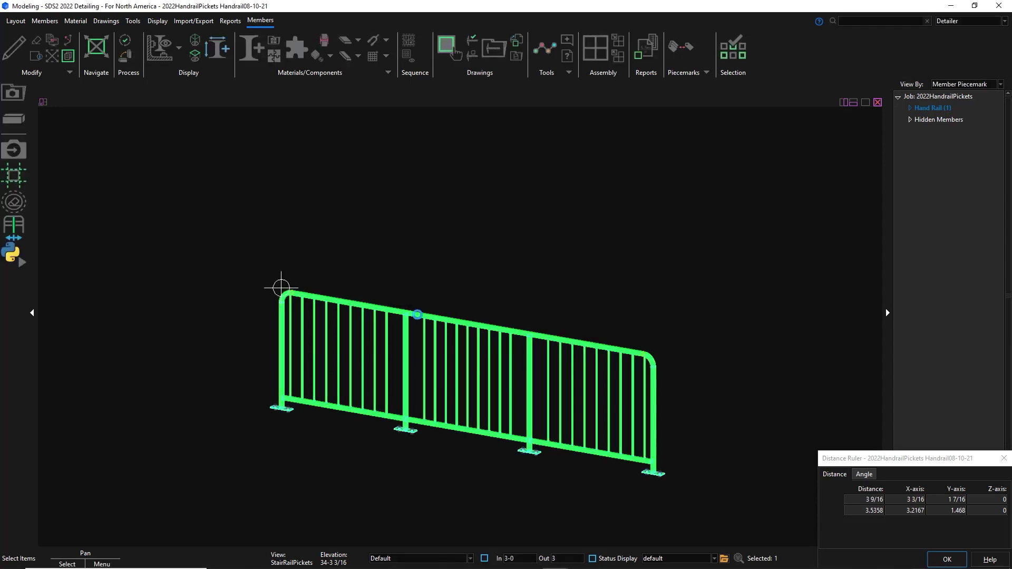
{"action": "left_click", "coordinate": [422, 452]}
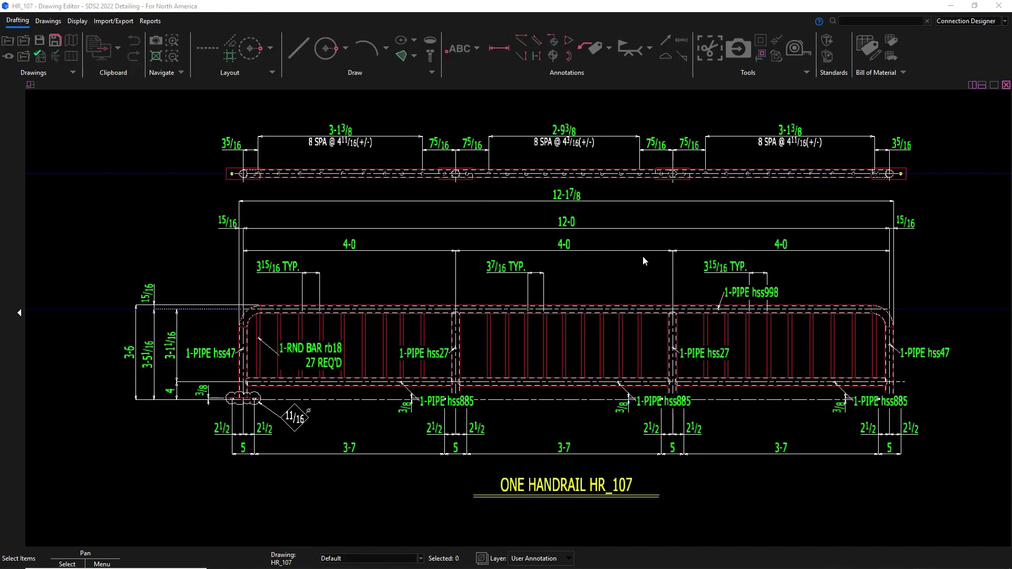